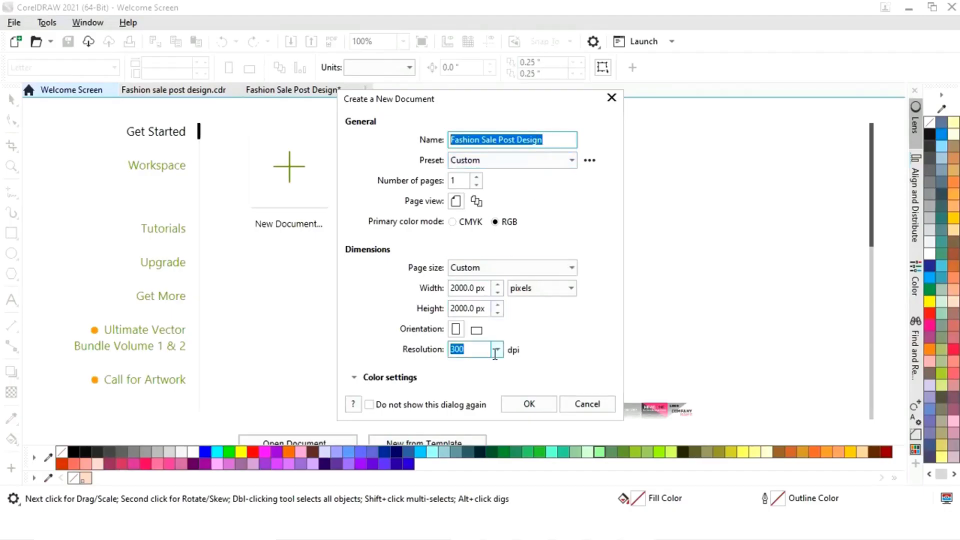
Confirm the new 2000 × 2000 px, RGB, 300 dpi document named 'Fashion Sale Post Design'.
left_click(531, 409)
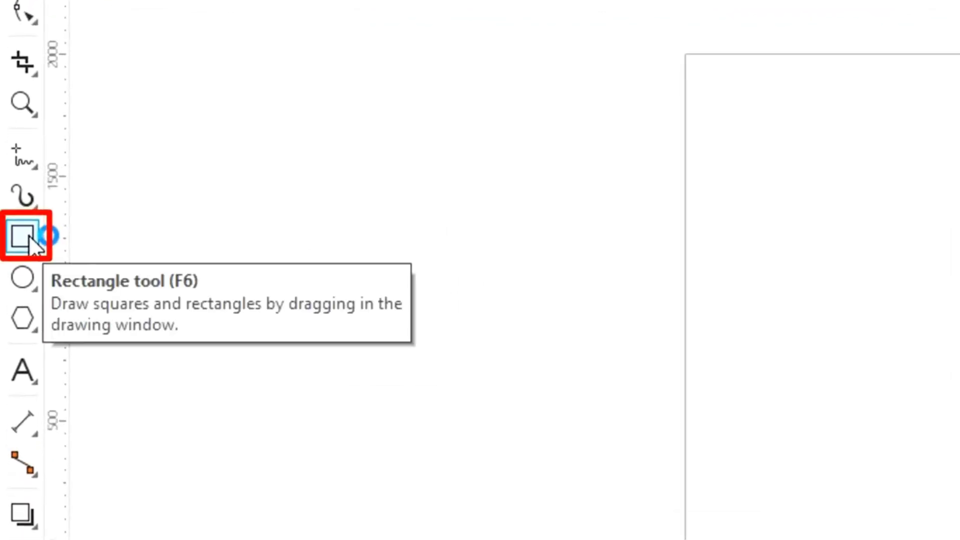
Draw a rectangle and size it to 2000 × 2000 px.
left_click(29, 235)
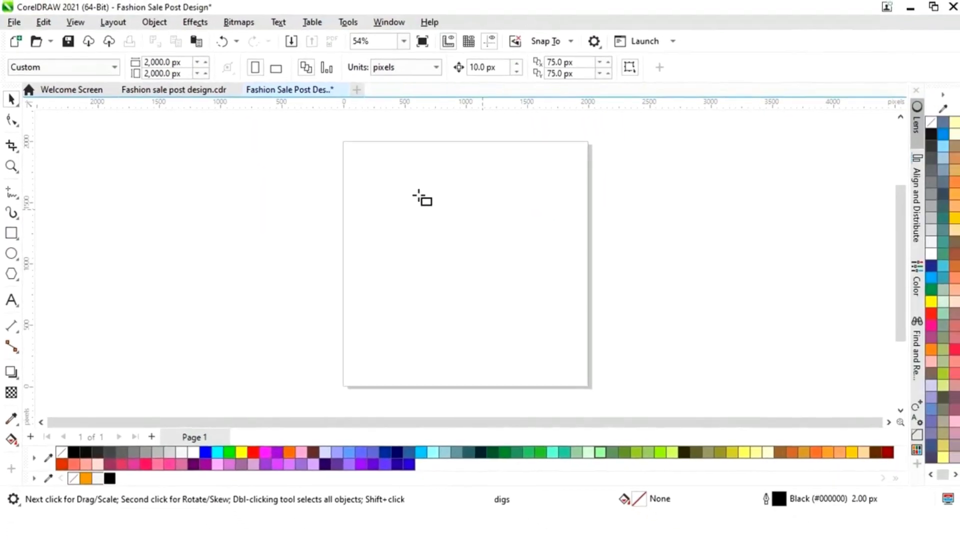
left_click_drag(409, 188, 580, 343)
double_click(146, 62)
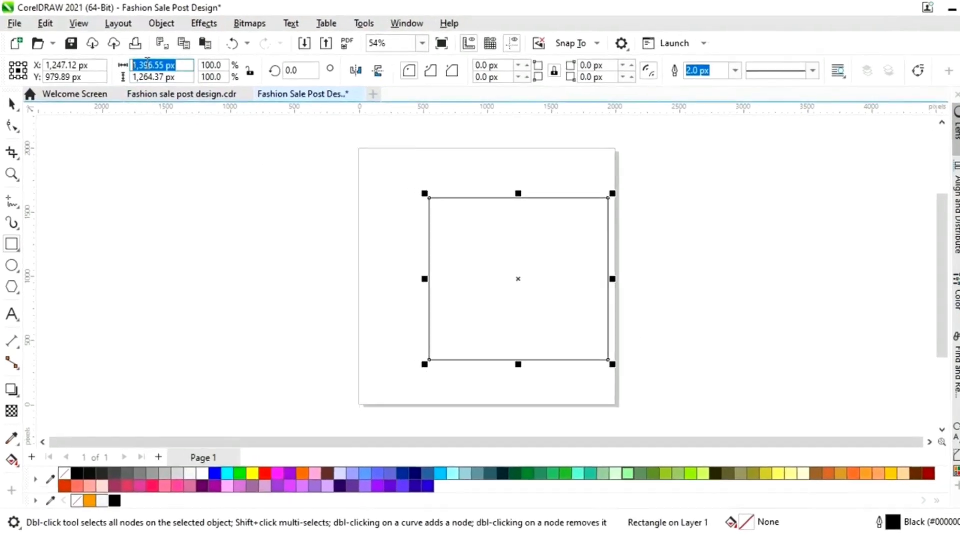
type("2000")
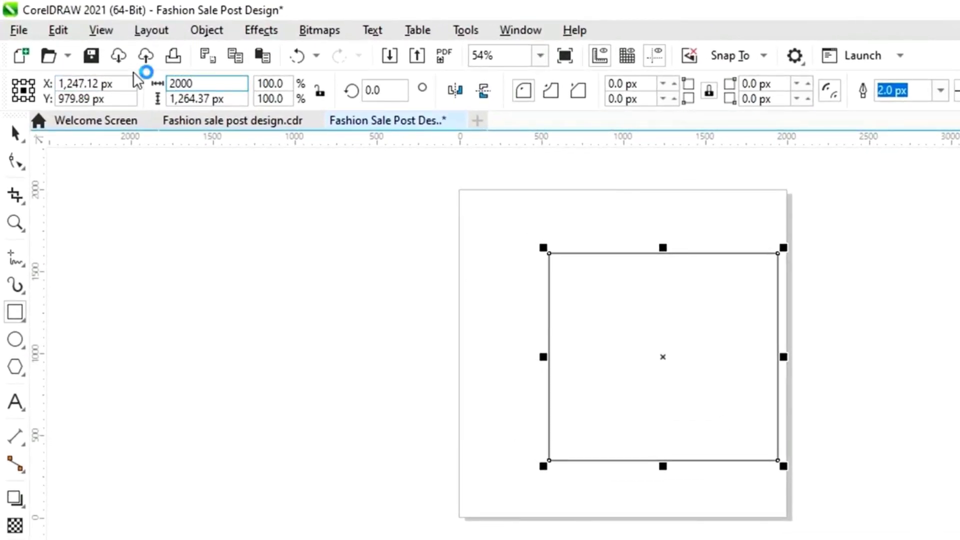
key("Tab")
type("20")
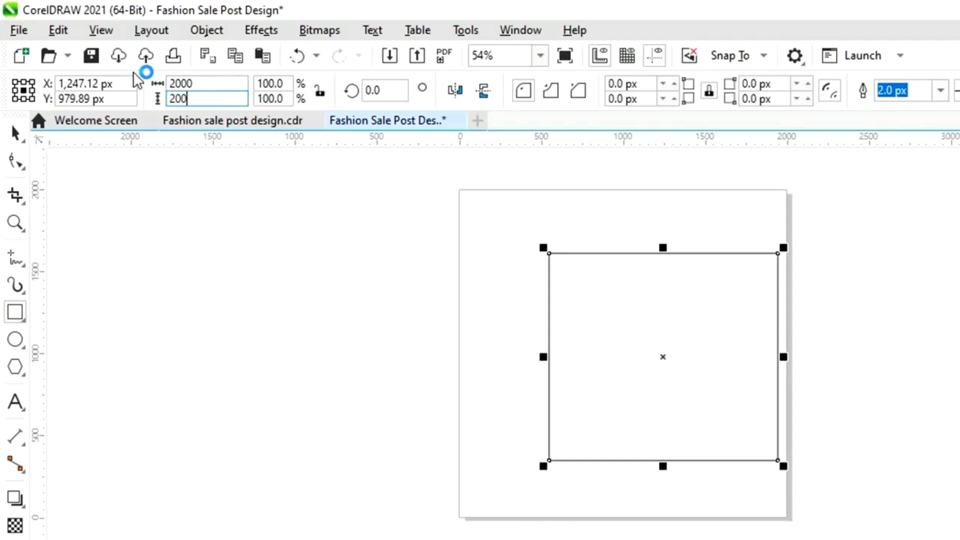
key("Return")
Centre the rectangle horizontally and vertically on the page.
left_click(15, 134)
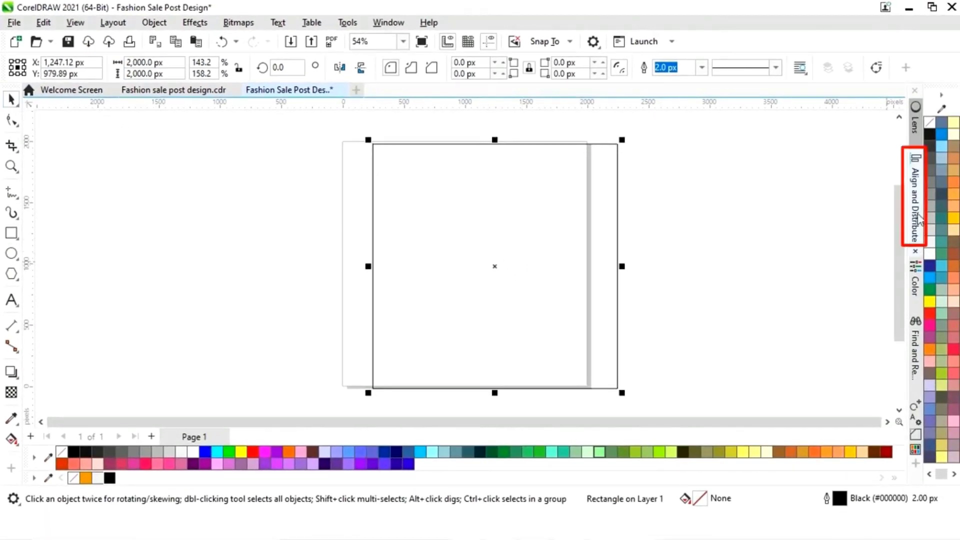
left_click(918, 219)
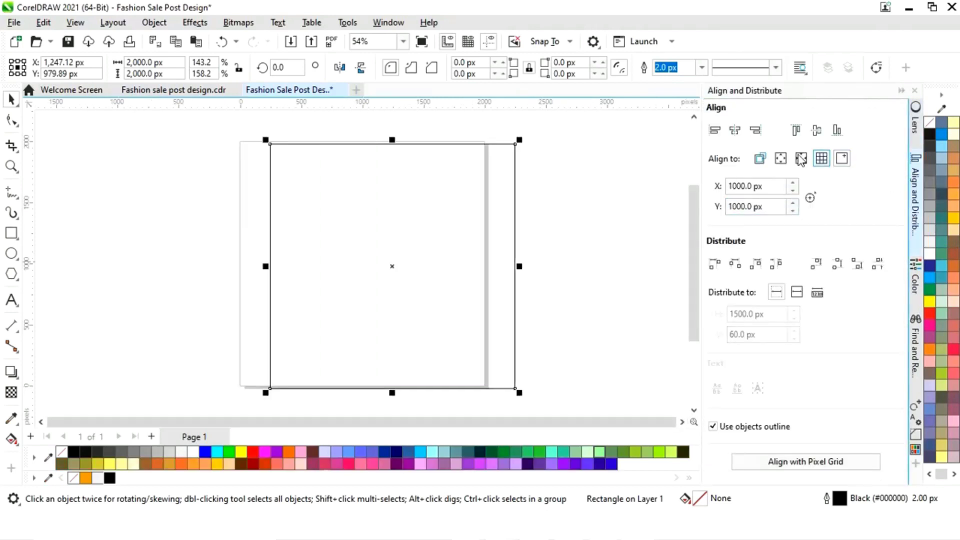
left_click(739, 134)
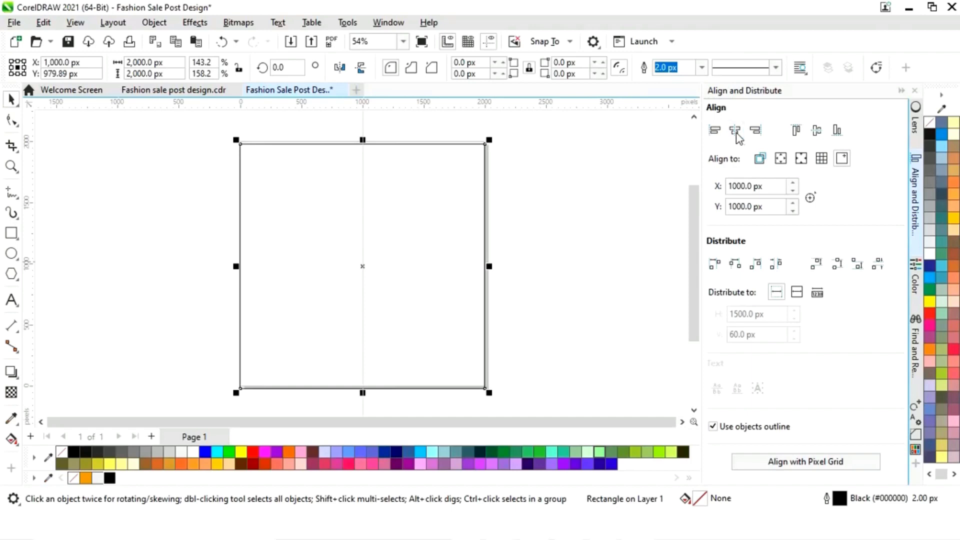
left_click(818, 131)
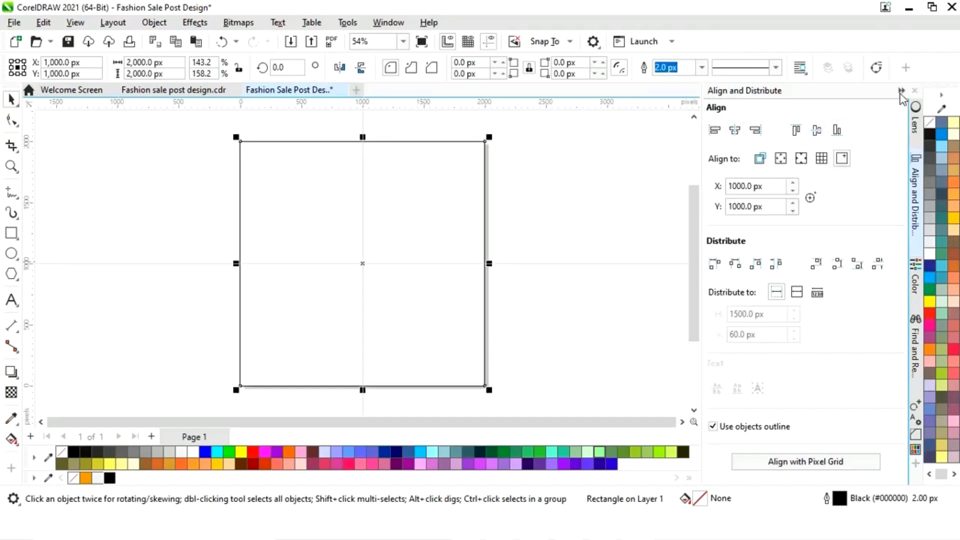
left_click(901, 90)
left_click(677, 216)
left_click(475, 270)
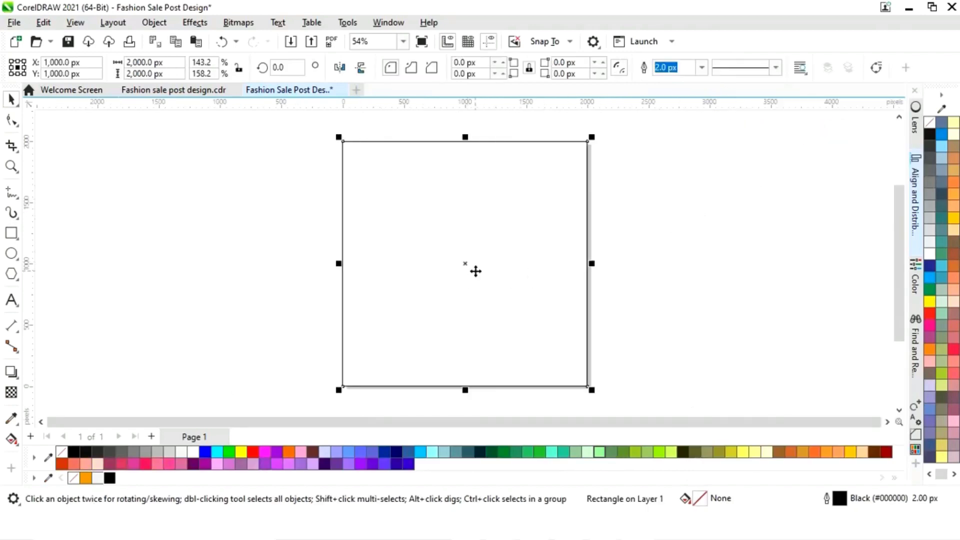
Shrink the rectangle to a strip across the top of the page's right half.
left_click_drag(338, 265, 463, 270)
left_click(677, 296)
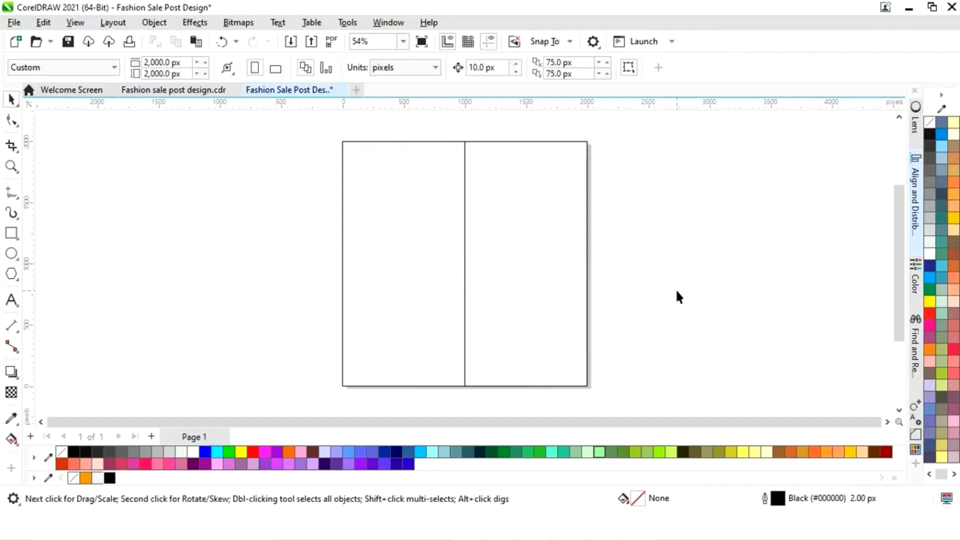
left_click(518, 330)
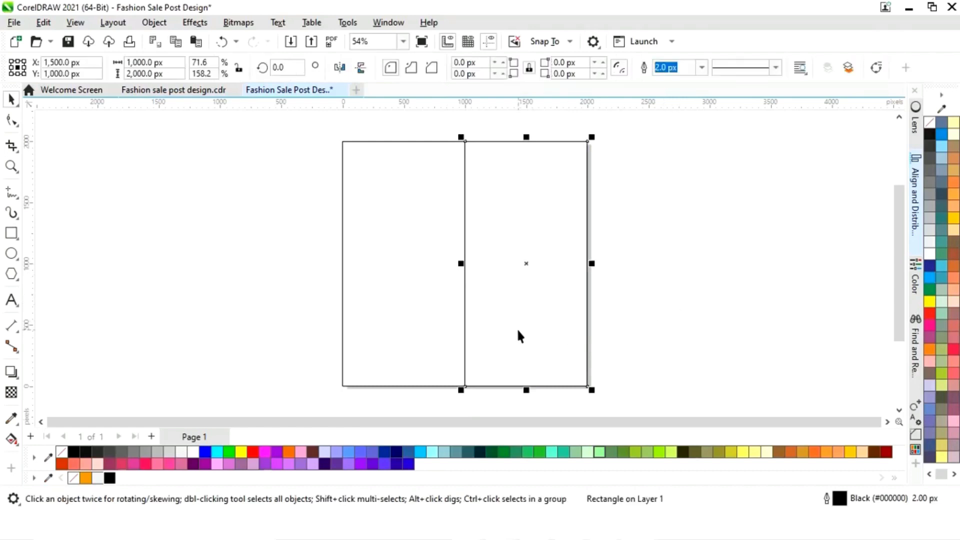
left_click_drag(527, 391, 510, 215)
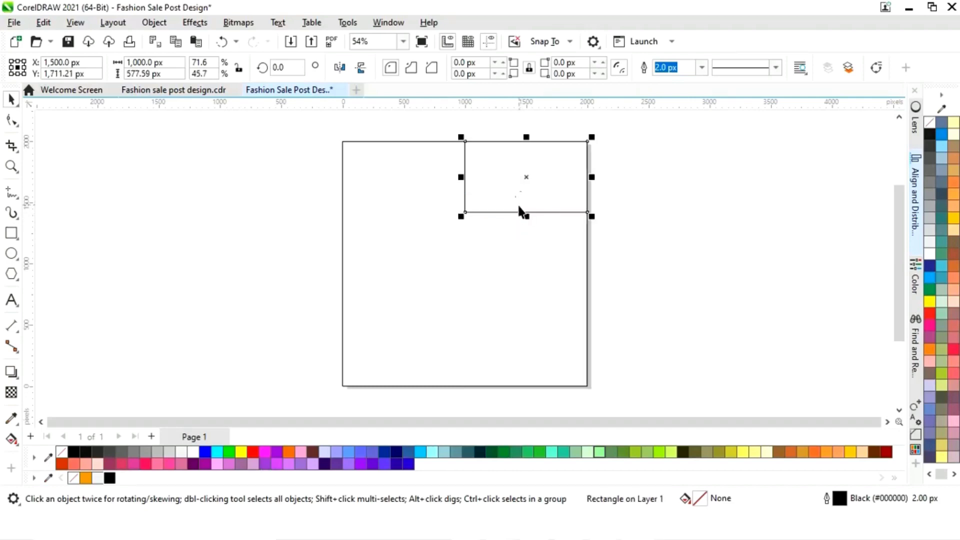
Convert the strip to curves and slant it by sliding its top-left node right.
right_click(527, 181)
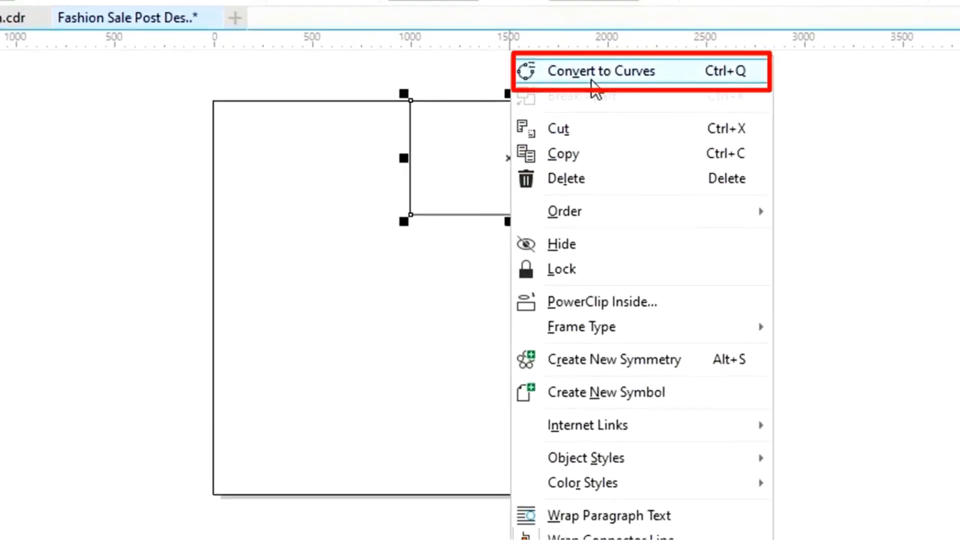
left_click(595, 74)
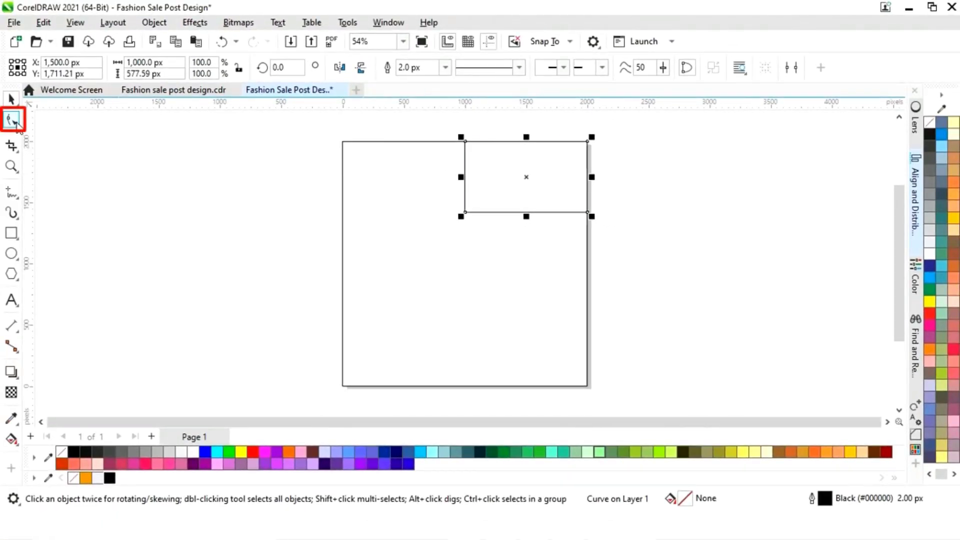
left_click(15, 121)
left_click_drag(464, 142, 485, 142)
left_click(11, 99)
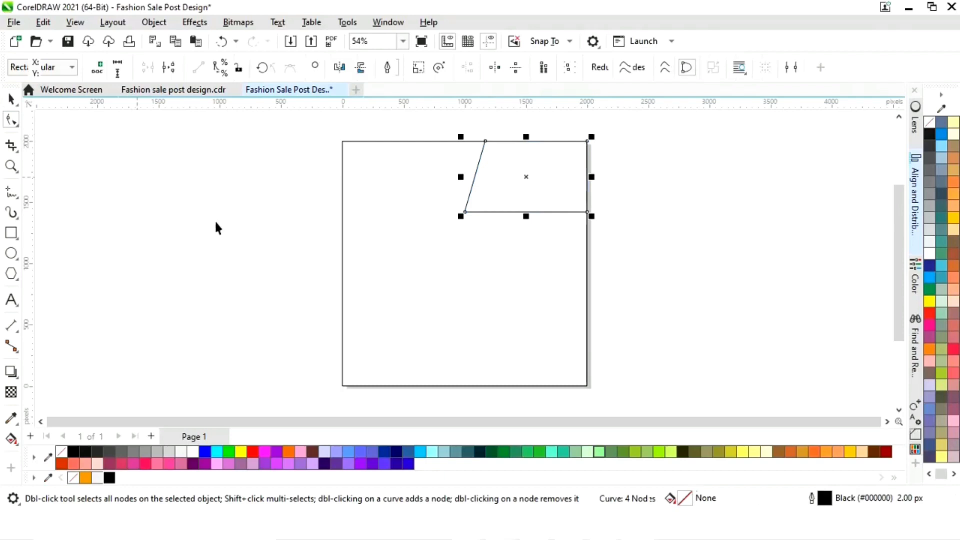
Stack two copies of the slanted strip directly below the original.
left_click(216, 223)
left_click(519, 204)
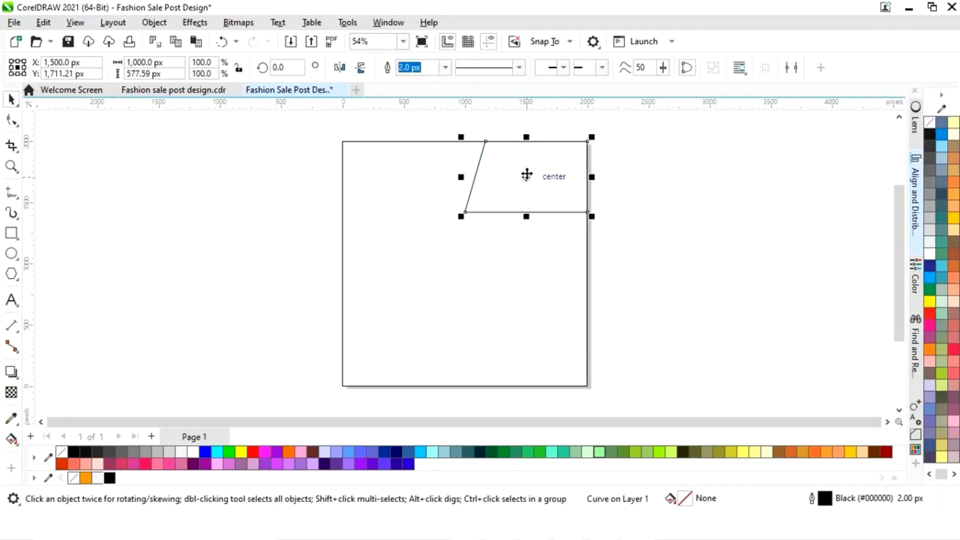
left_click_drag(526, 174, 521, 247)
key("ctrl+d")
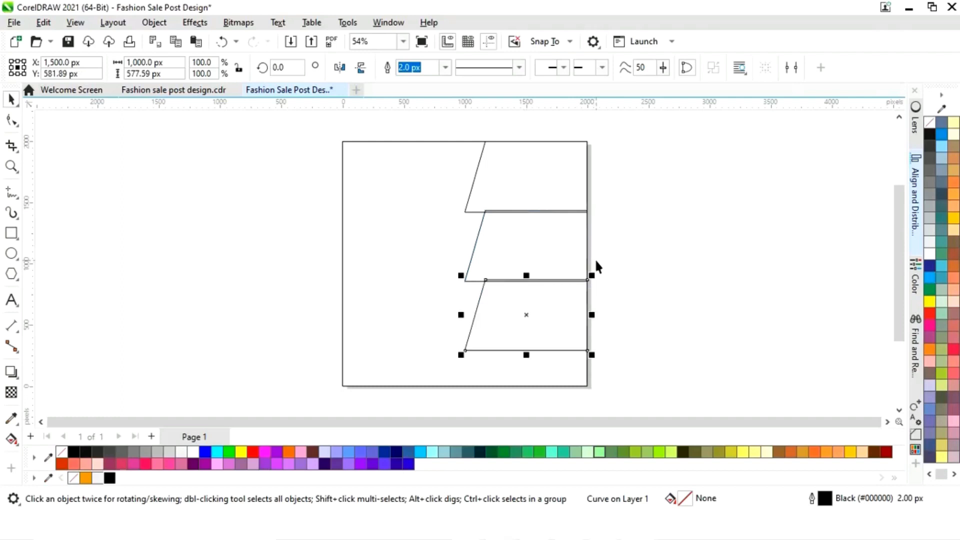
left_click(649, 338)
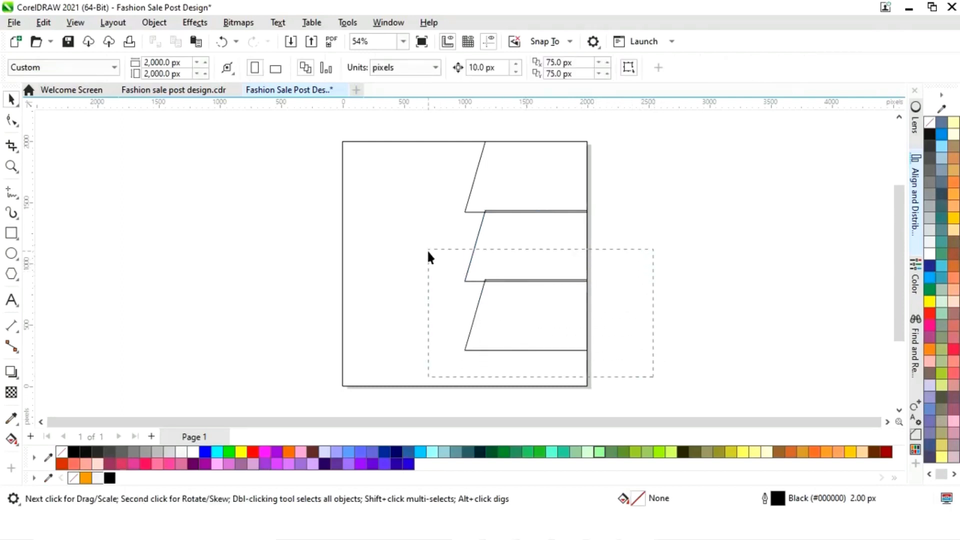
Weld the three strips into one zigzag, stretch it to the page bottom, and fill it orange.
left_click_drag(454, 135, 456, 133)
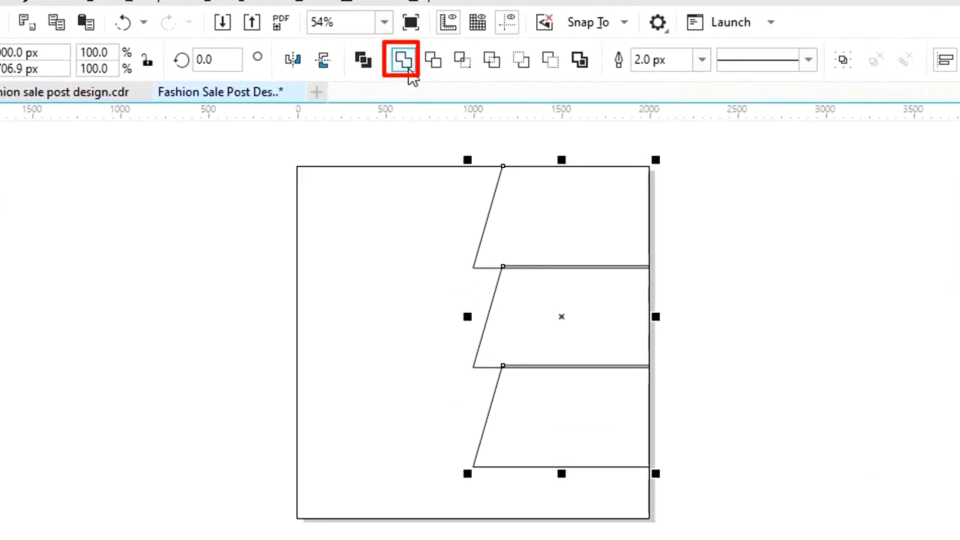
left_click(408, 68)
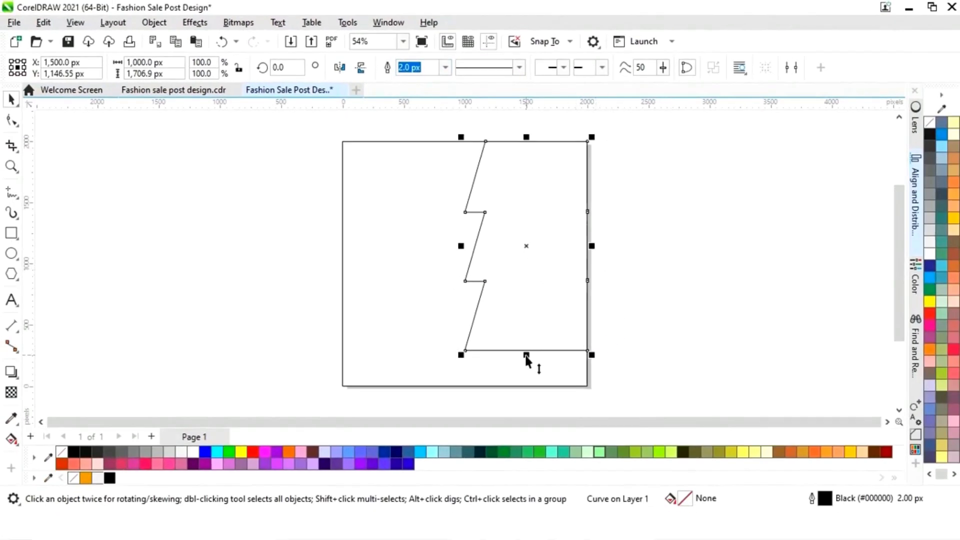
left_click_drag(526, 356, 526, 388)
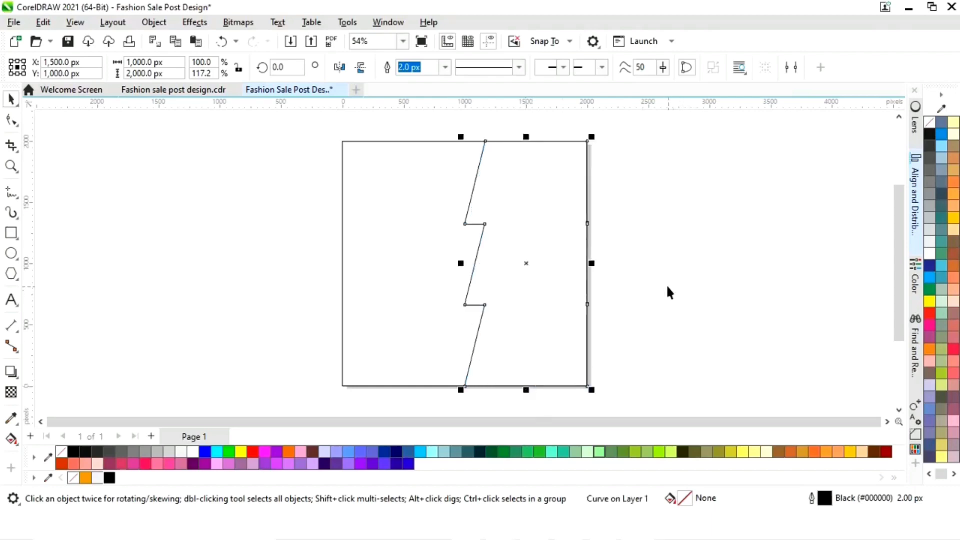
left_click(552, 320)
left_click(539, 317)
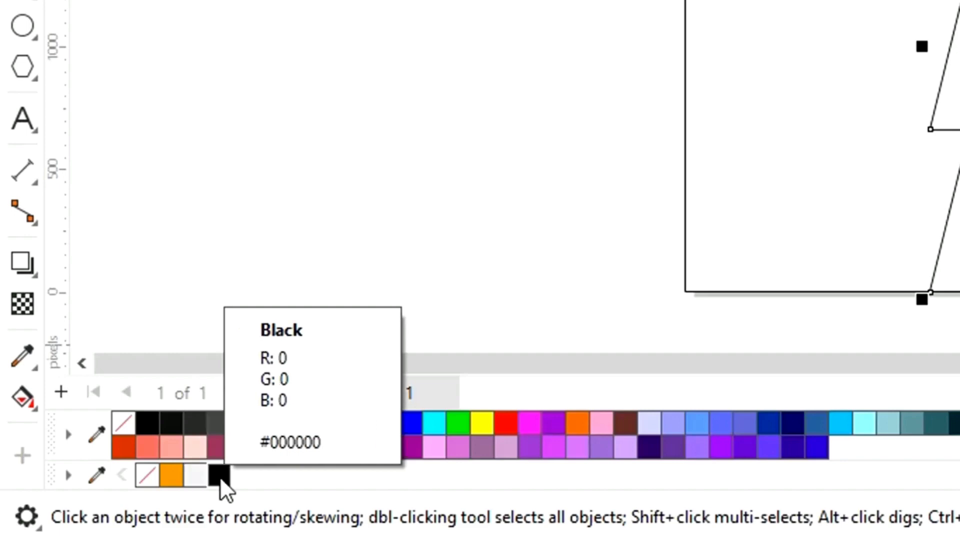
left_click(172, 477)
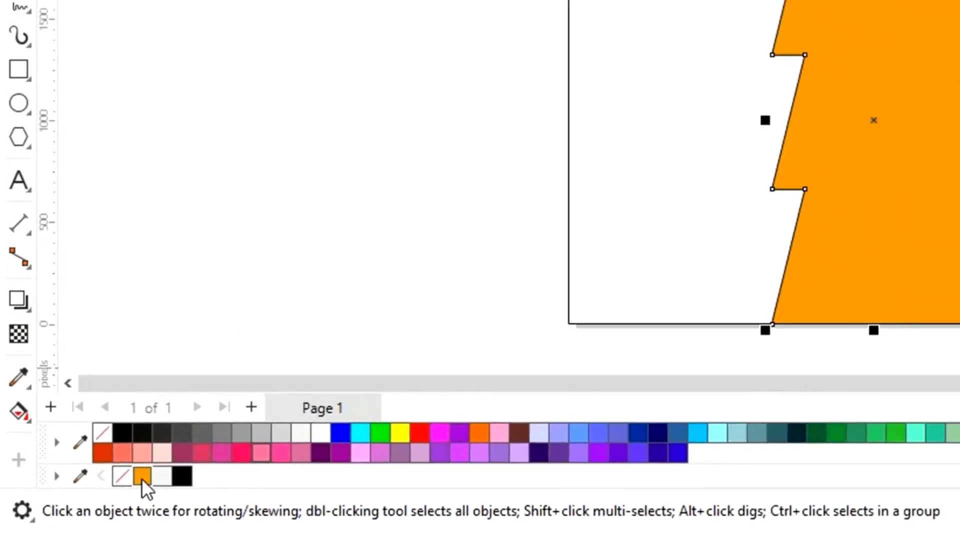
Make a 1,000 px wide copy of the zigzag filled 10% Black.
left_click_drag(765, 120, 776, 121)
left_click_drag(456, 261, 457, 263)
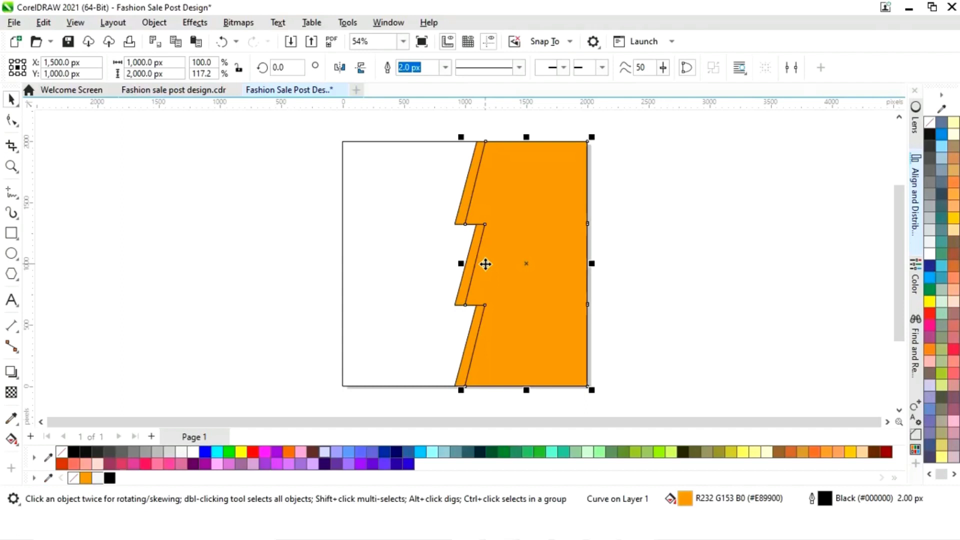
left_click(98, 479)
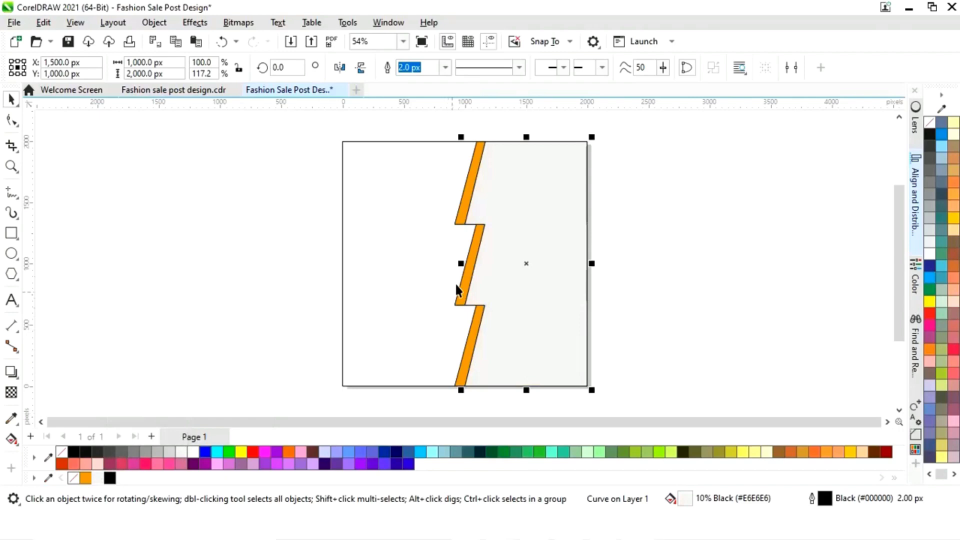
Adjust the grey zigzag shape's width so a slightly wider orange stripe shows.
left_click_drag(462, 264, 535, 319)
key("z")
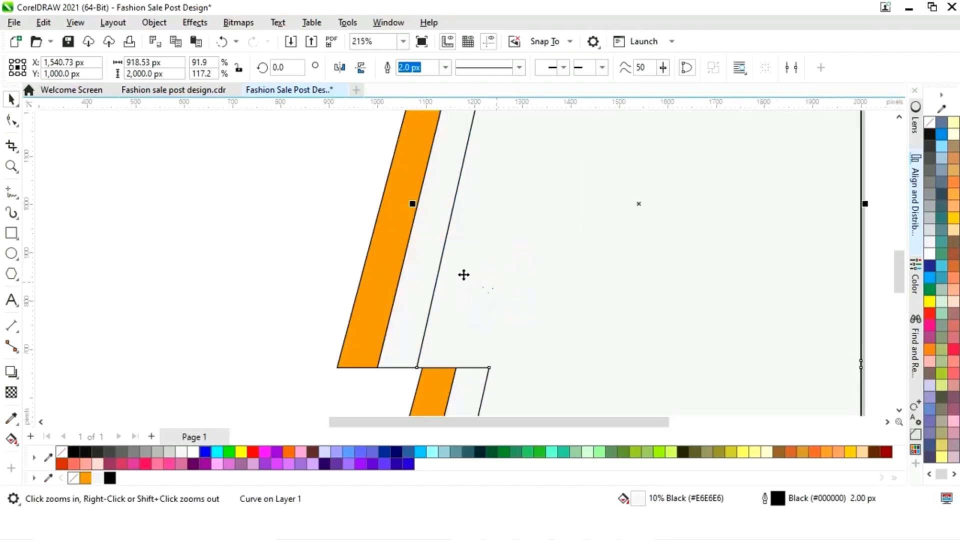
left_click_drag(414, 206, 406, 207)
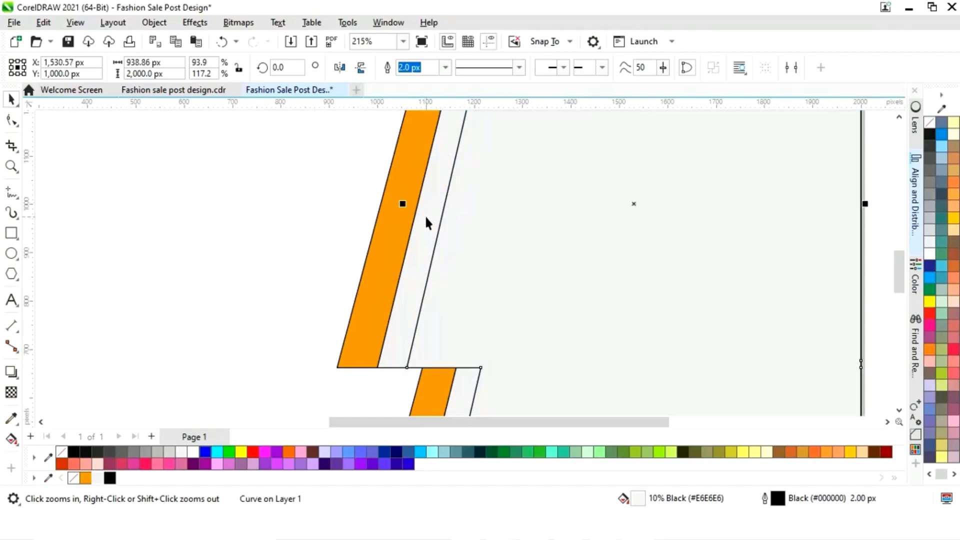
key("shift+F4")
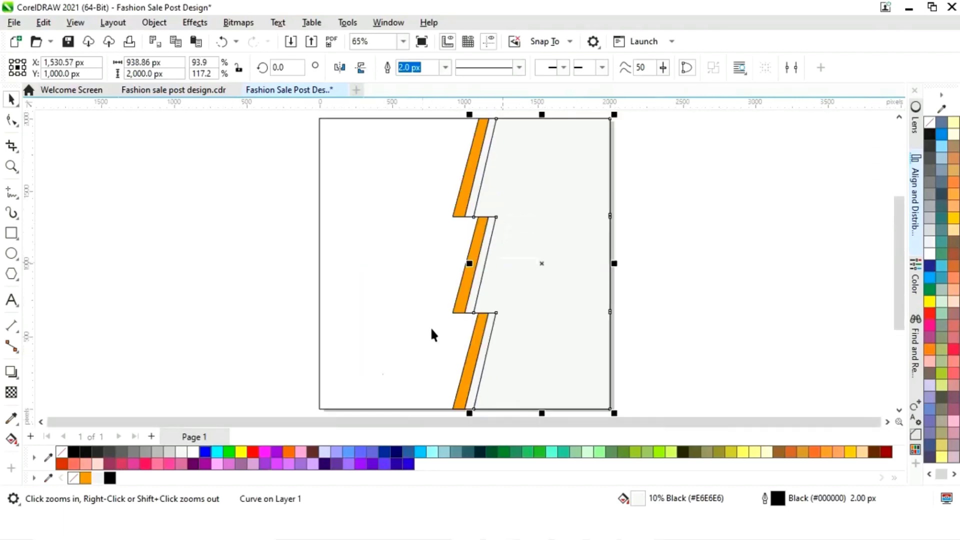
Fill the right-side shape white and remove outlines from it and the zigzag shapes.
left_click(195, 452)
left_click(649, 253)
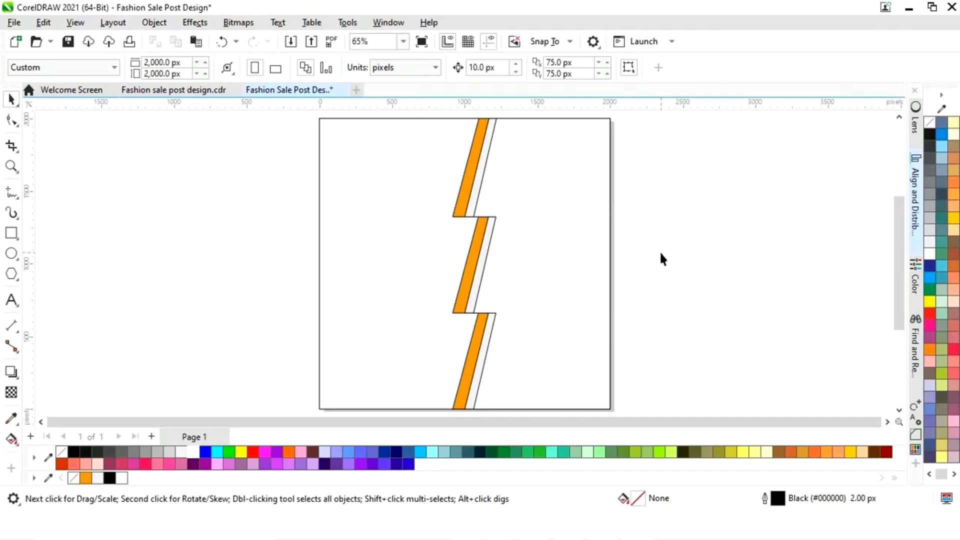
scroll(659, 253, "down", 2)
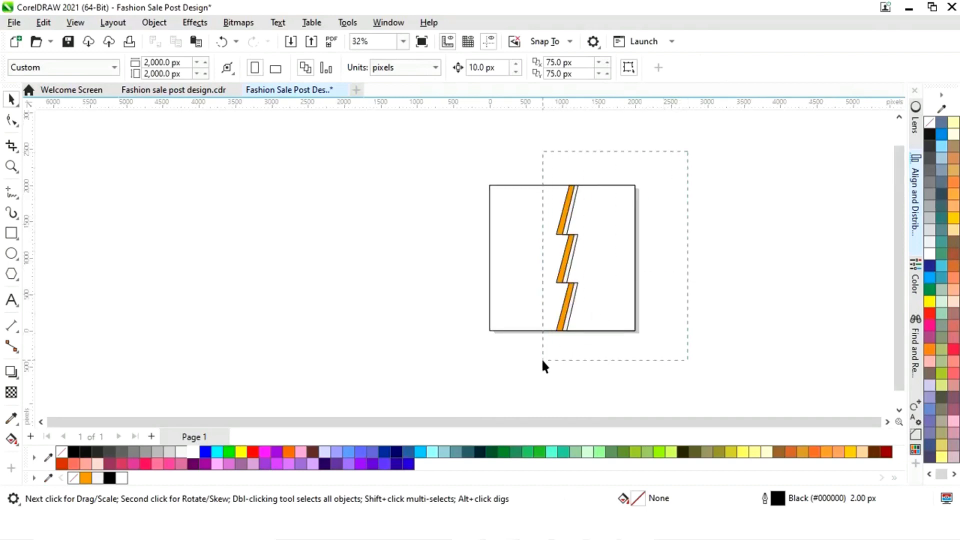
left_click_drag(543, 360, 542, 357)
right_click(74, 478)
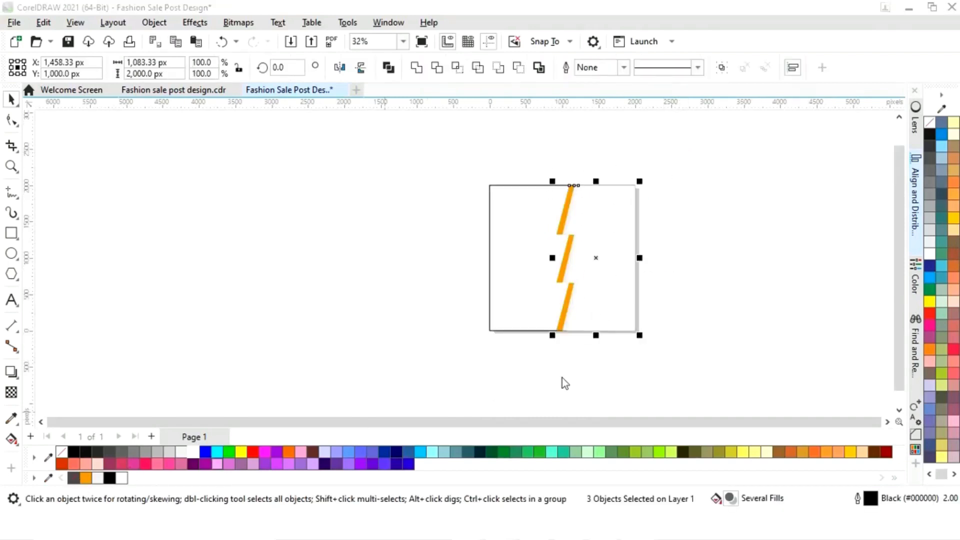
left_click(303, 360)
key("shift+F4")
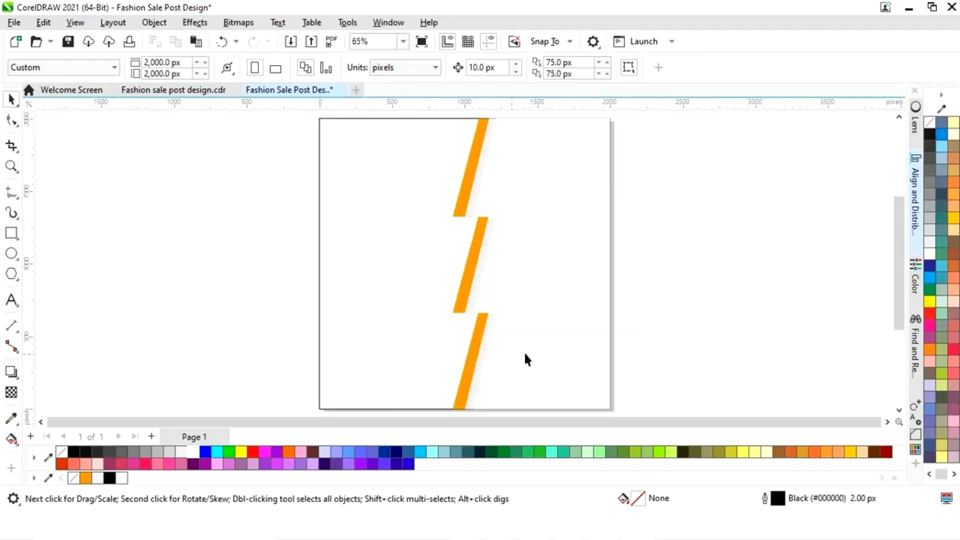
Contour the white shape inward, break the contour apart, and fill the inner panel 10% Black.
left_click(545, 287)
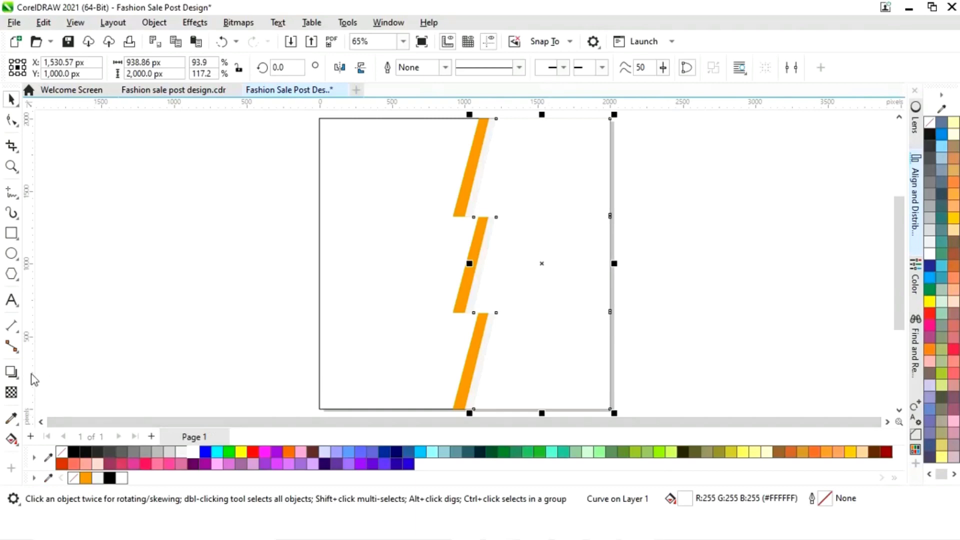
left_click(16, 378)
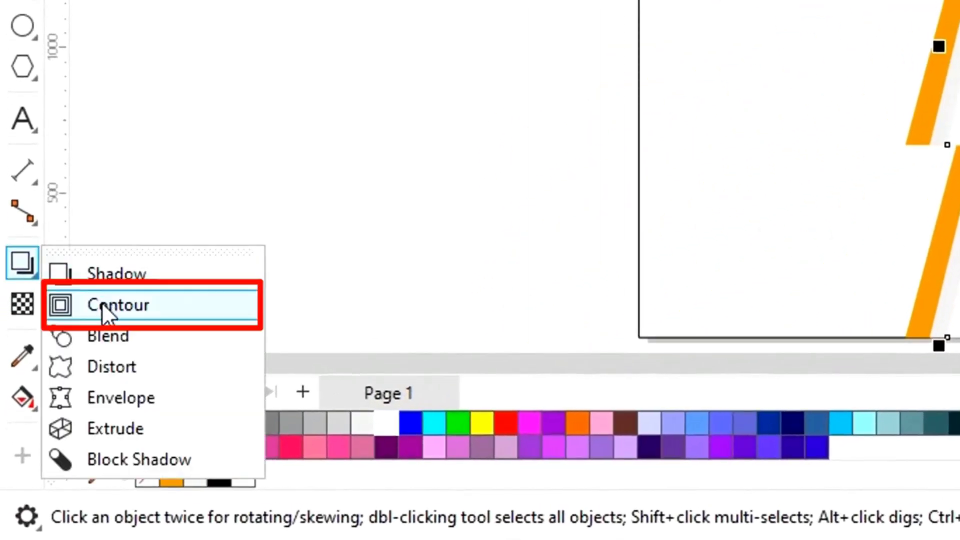
left_click(101, 302)
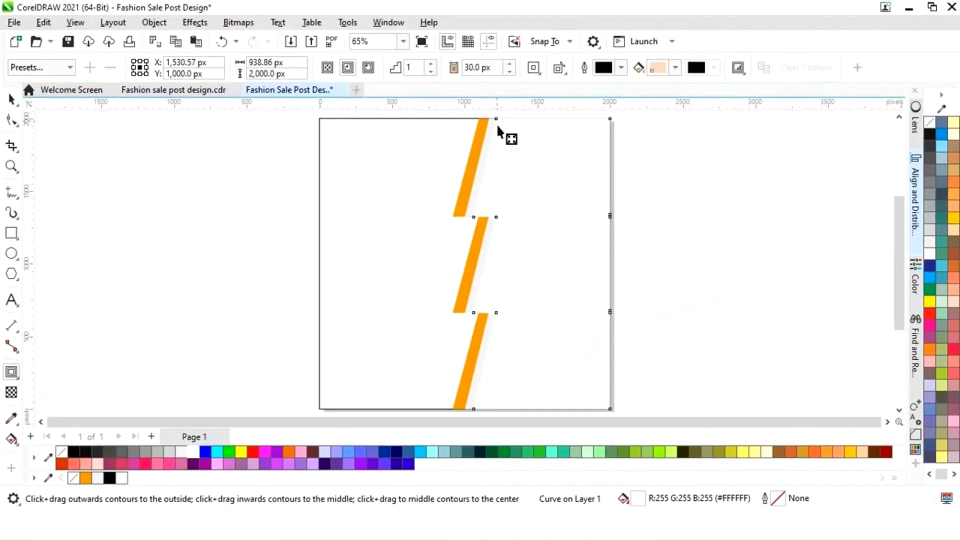
left_click_drag(497, 126, 504, 137)
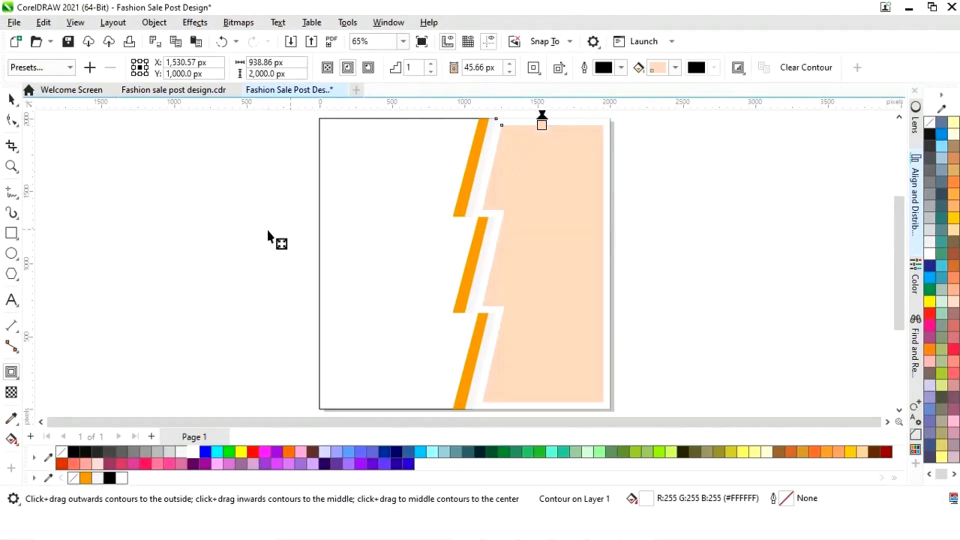
left_click(11, 99)
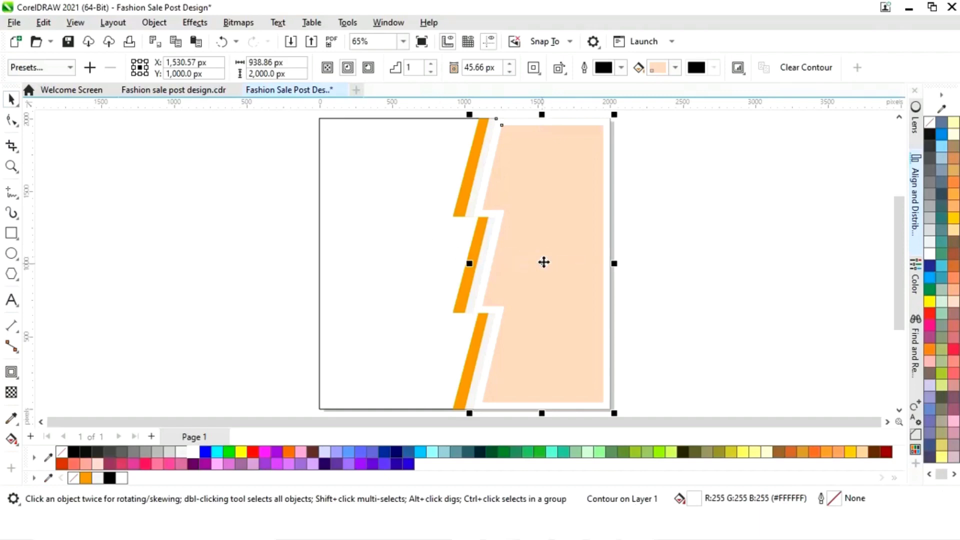
right_click(541, 262)
left_click(561, 110)
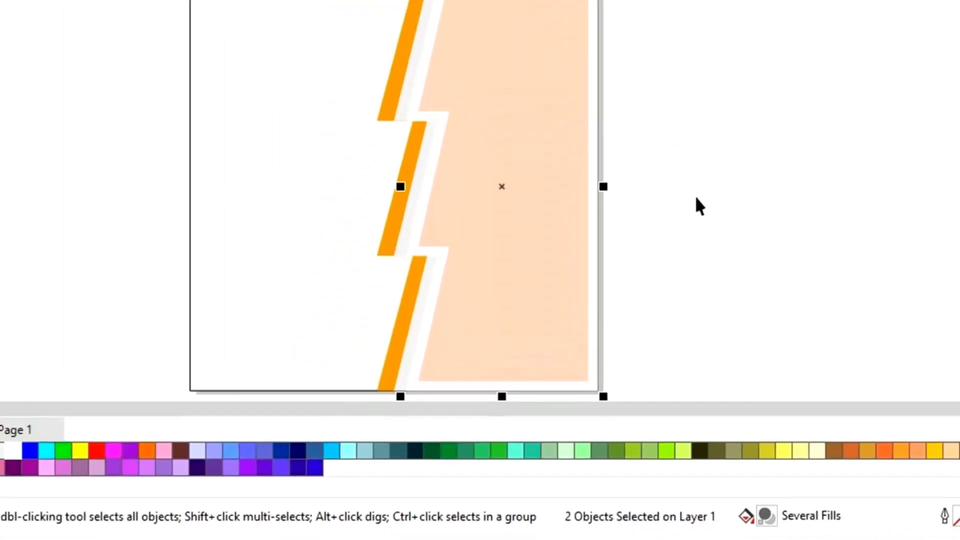
left_click(490, 168)
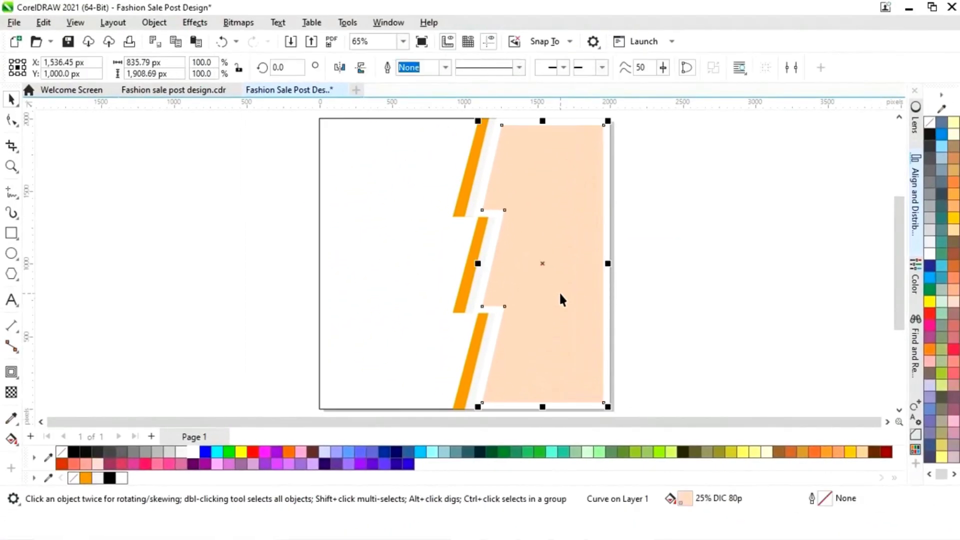
left_click(98, 478)
left_click(364, 299)
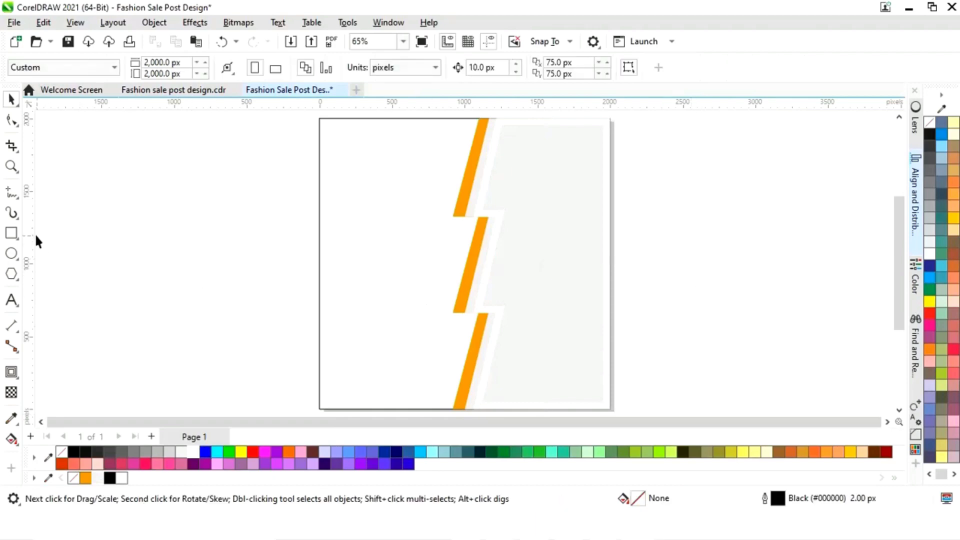
Draw a wide rectangle low in the grey panel, slant its top-left corner, fill it orange without outline.
left_click(11, 234)
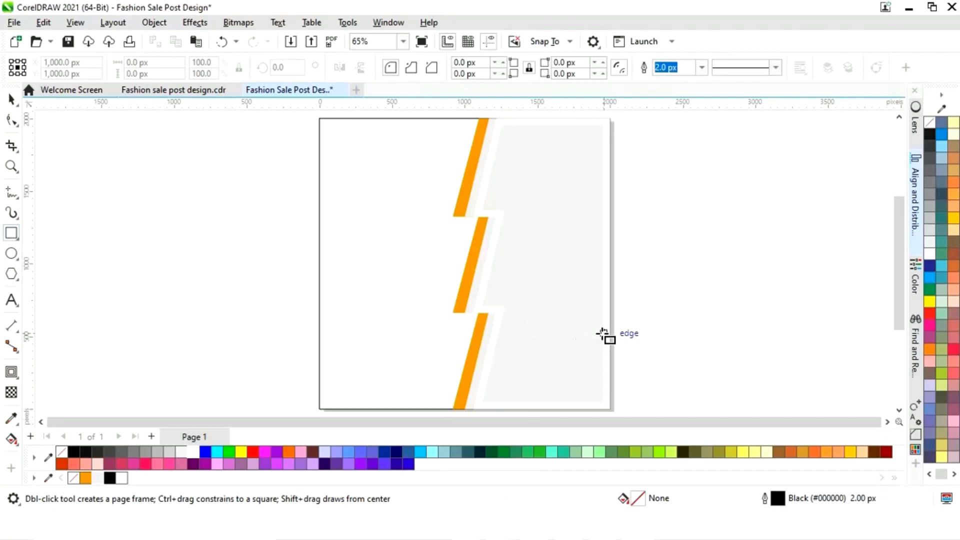
left_click_drag(603, 332, 504, 357)
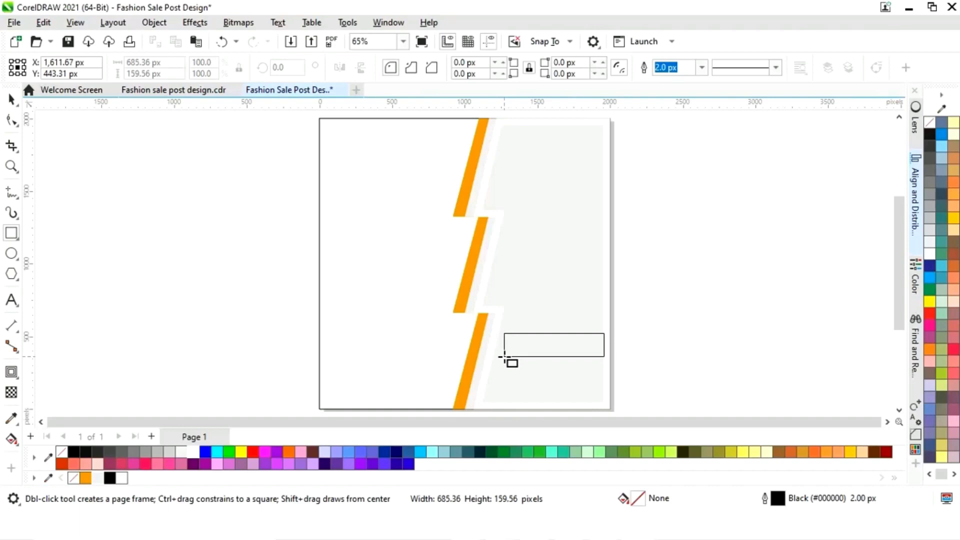
left_click_drag(503, 357, 504, 356)
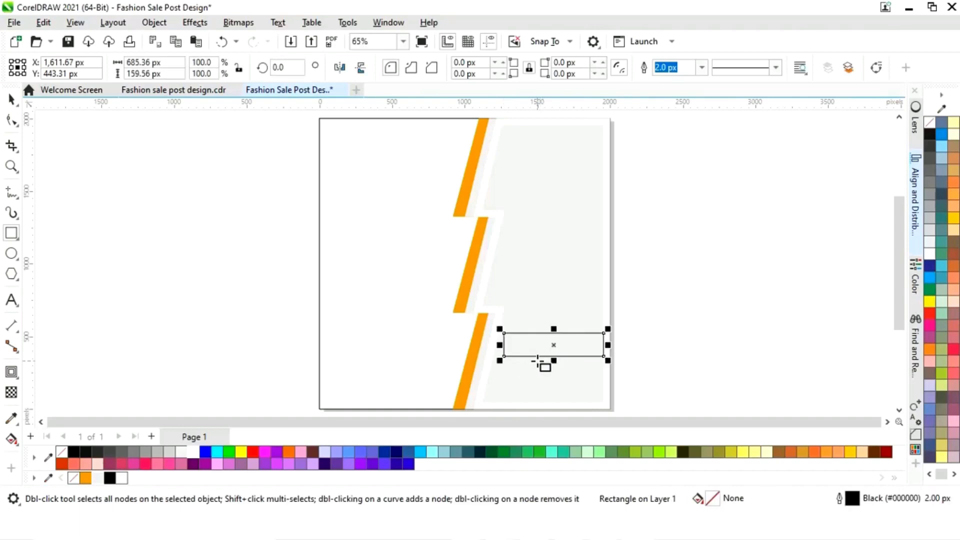
right_click(553, 344)
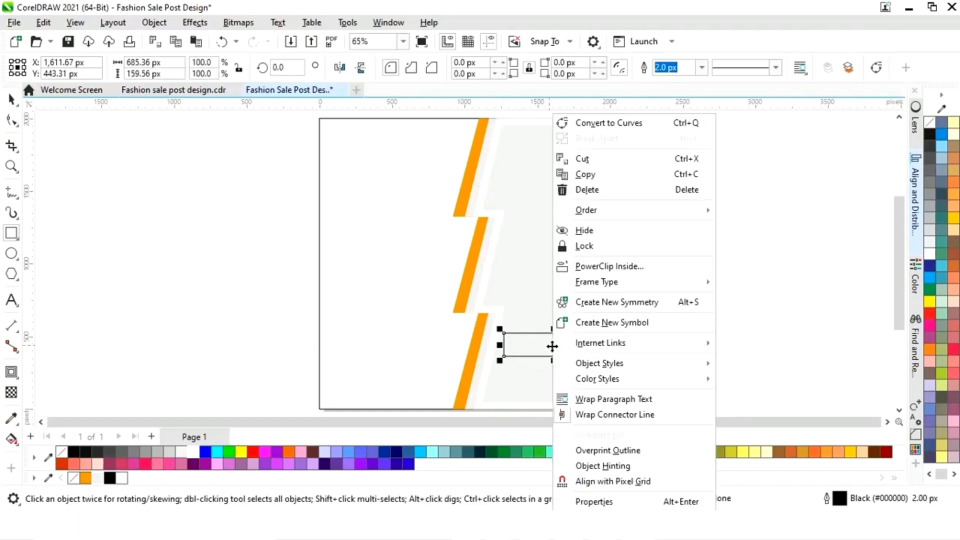
left_click(621, 125)
left_click(12, 120)
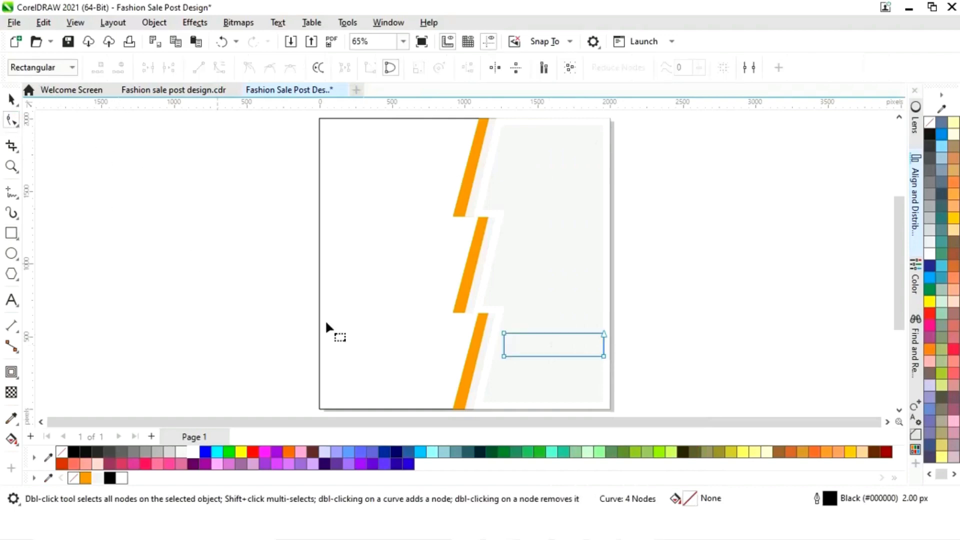
left_click_drag(505, 333, 515, 334)
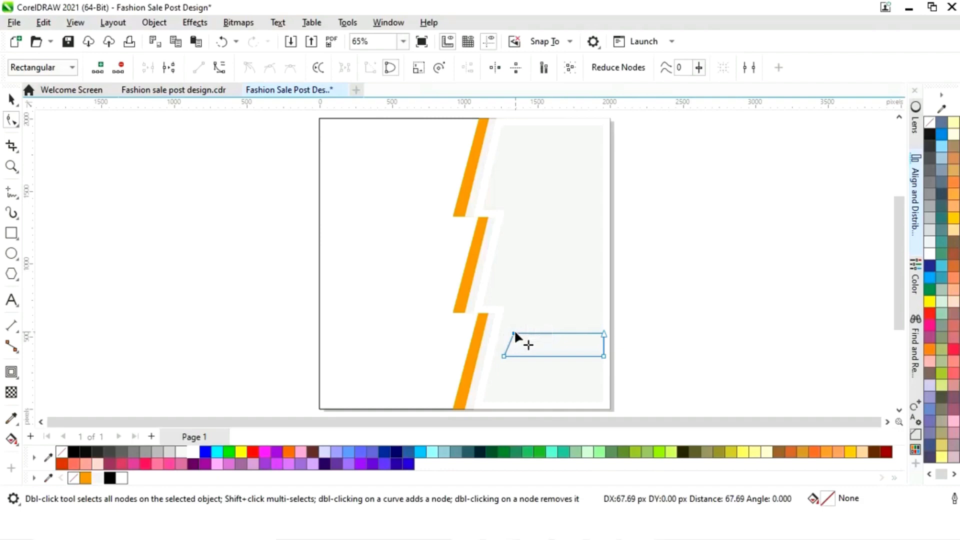
left_click(11, 99)
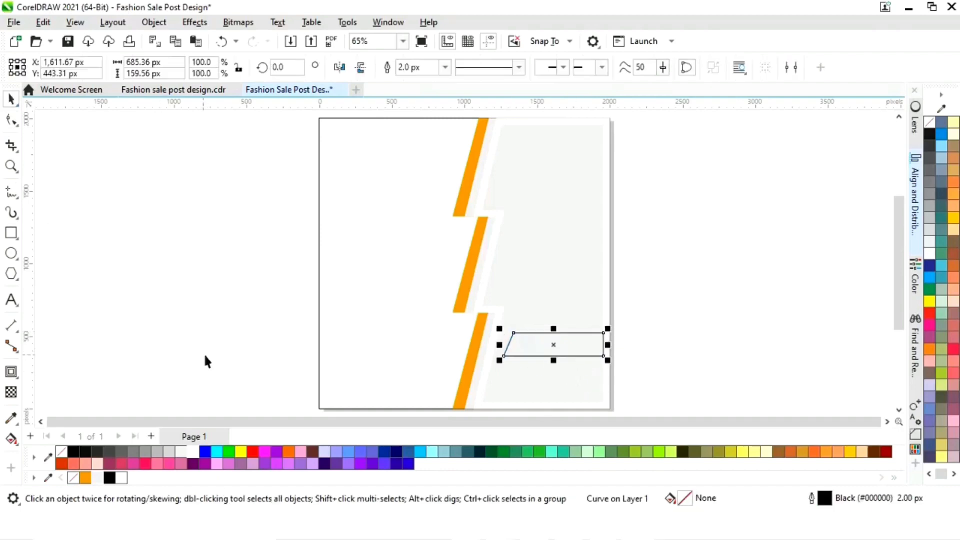
left_click(86, 477)
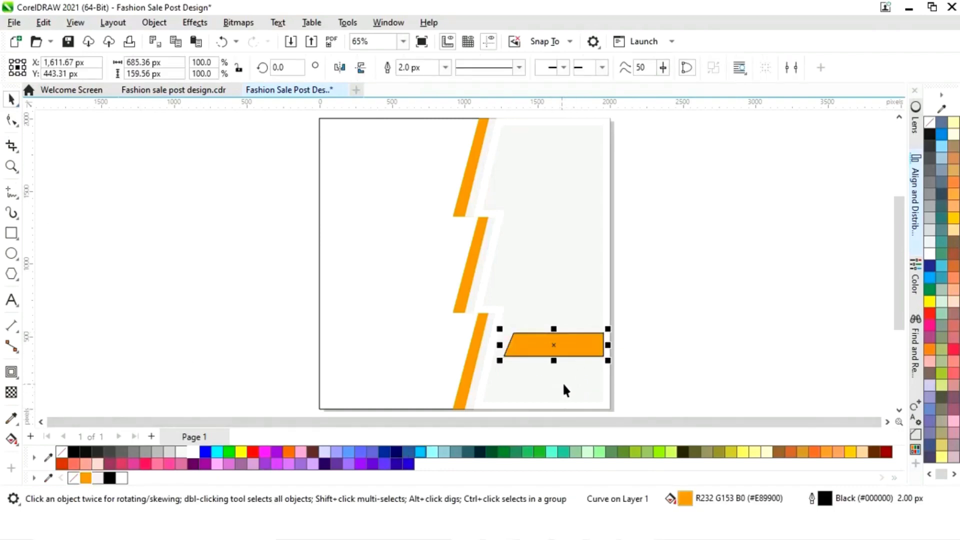
right_click(62, 451)
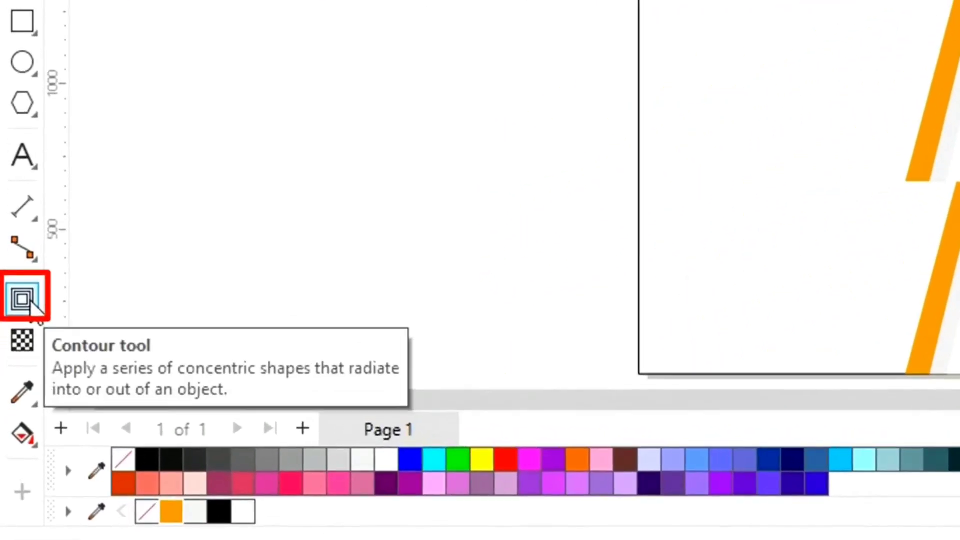
Create an inner contour of the orange bar, break it apart, and fill the inner bar black.
left_click(30, 303)
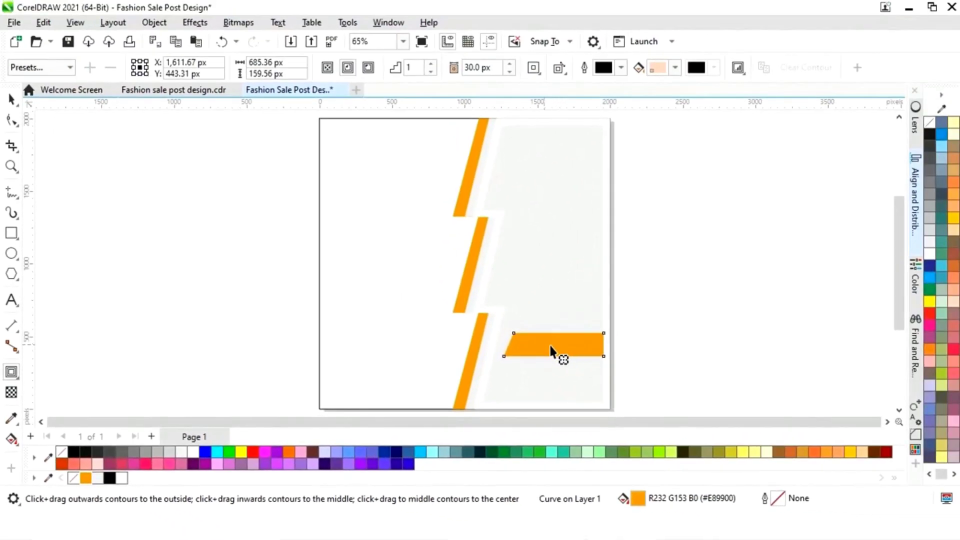
left_click_drag(507, 318, 649, 392)
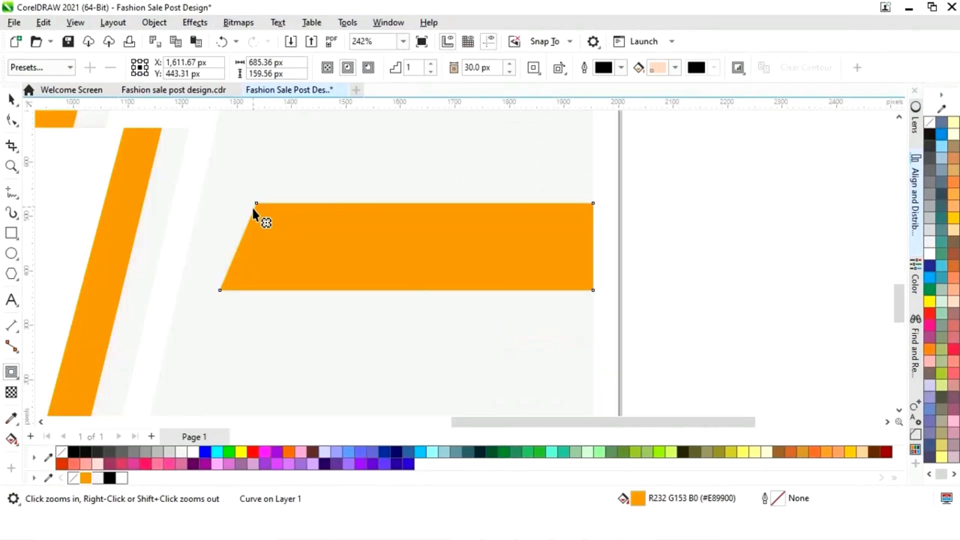
left_click_drag(257, 202, 307, 235)
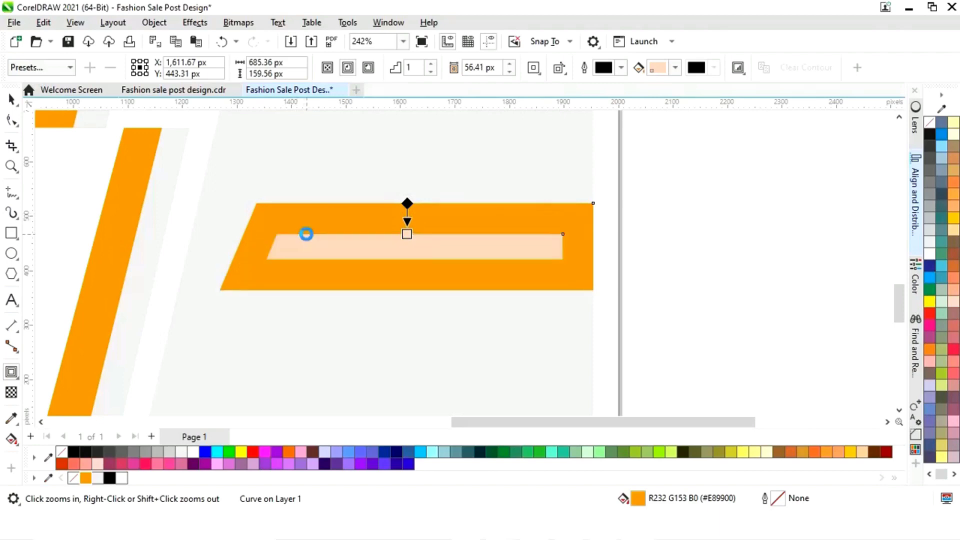
left_click(12, 100)
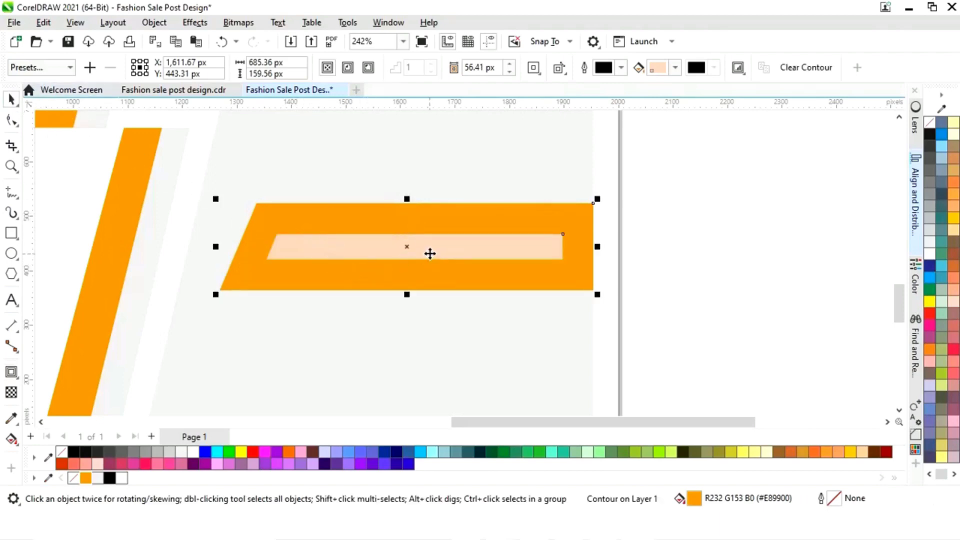
right_click(428, 252)
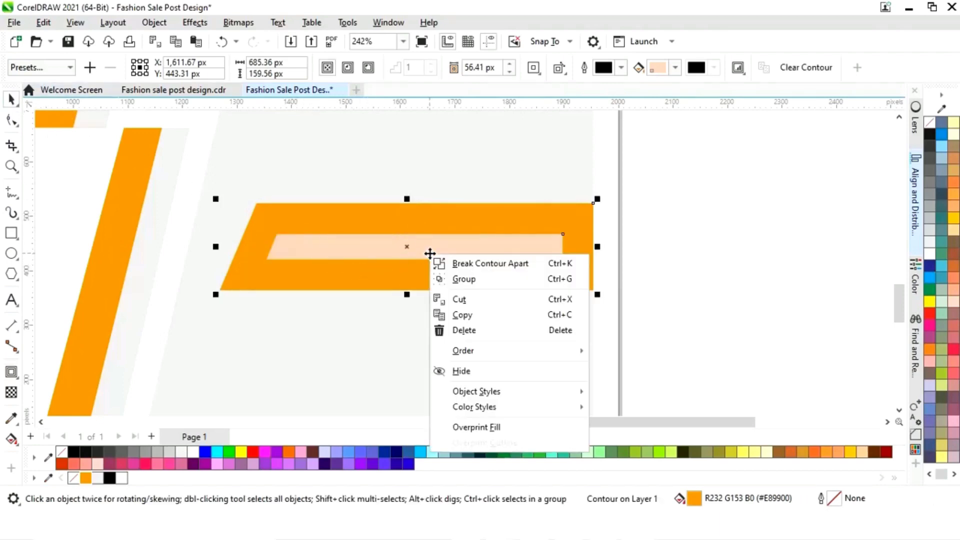
left_click(474, 263)
left_click(543, 256)
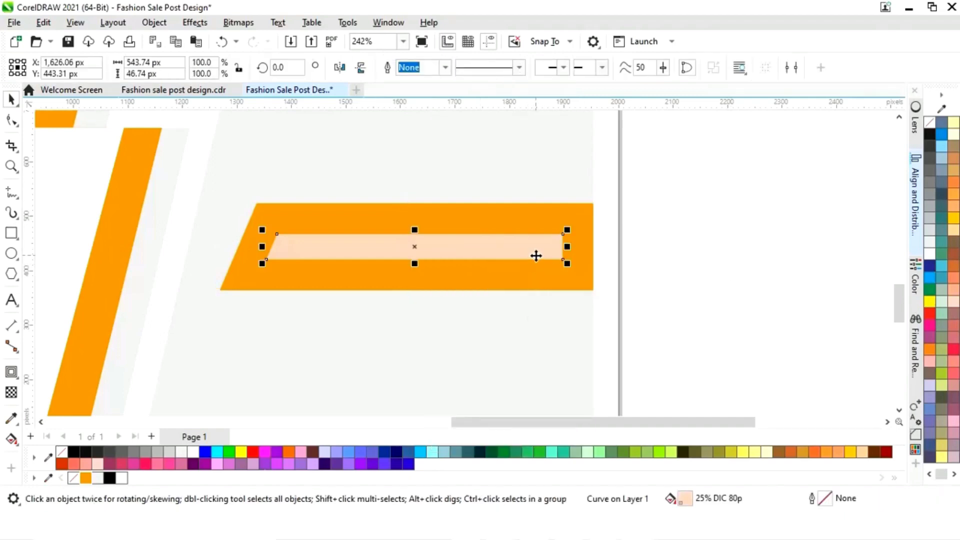
left_click(109, 477)
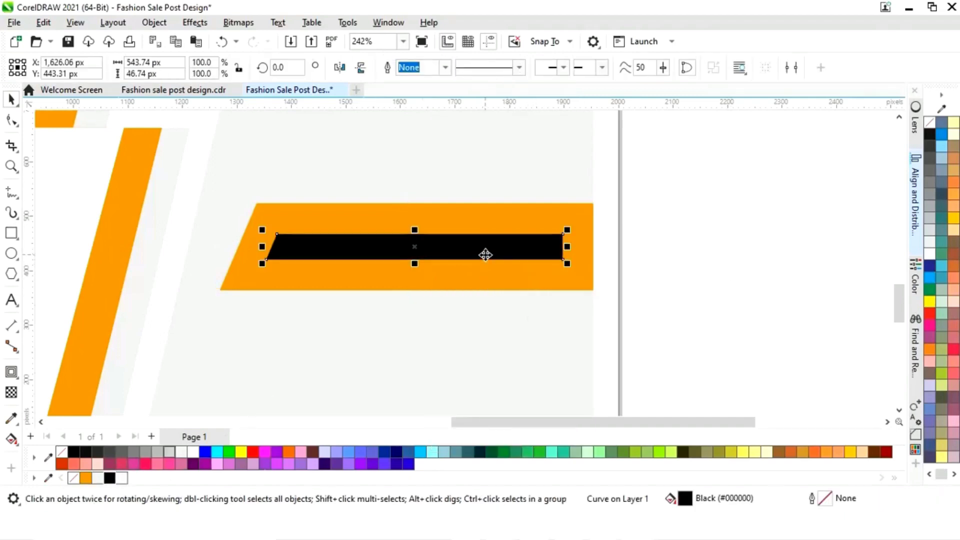
Align the black bar to the orange bar's right and bottom edges, then nudge it down.
left_click(572, 283, "shift")
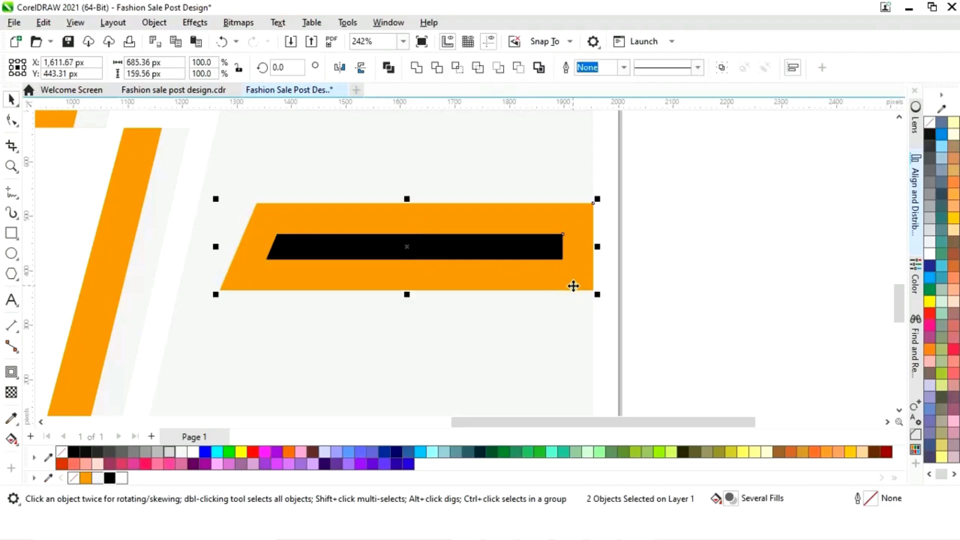
key("r")
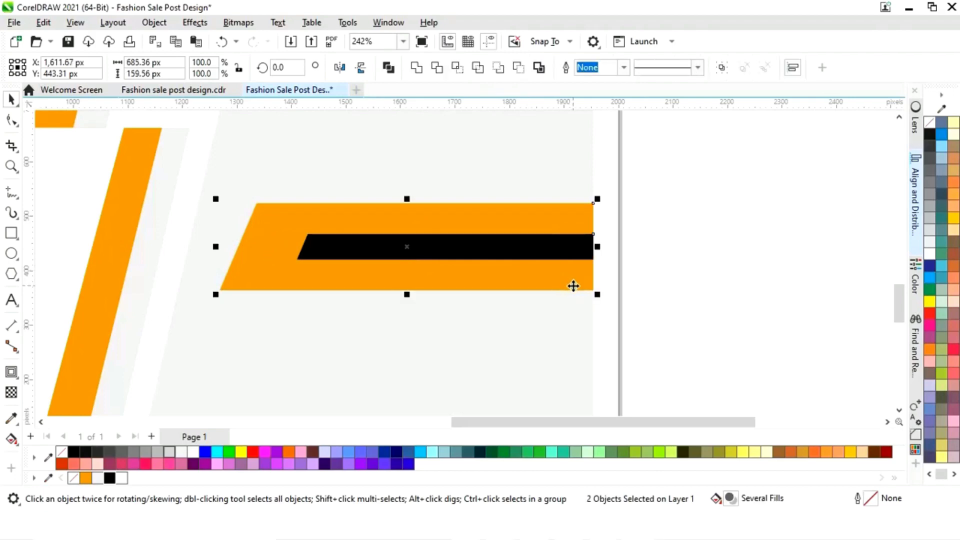
key("b")
left_click(685, 287)
left_click(546, 286)
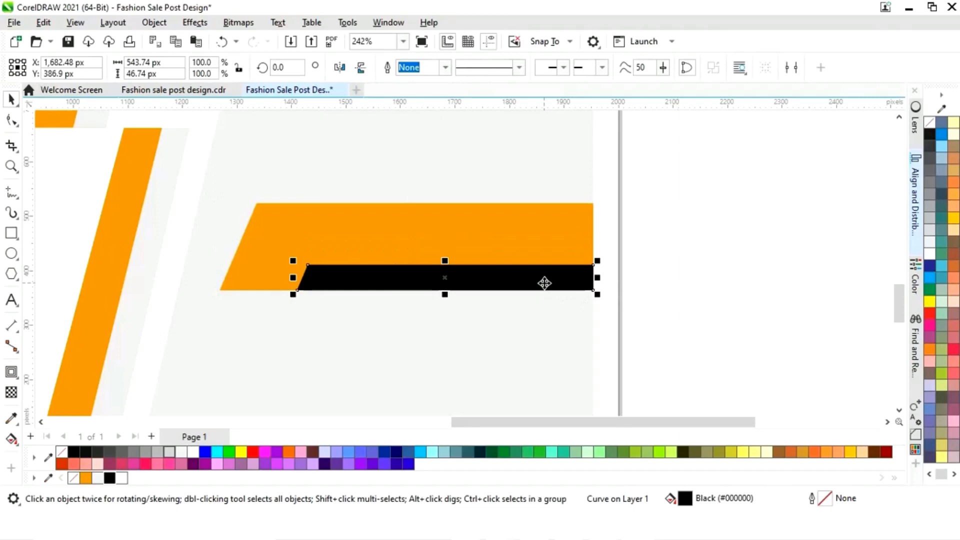
key("Down")
key("Down")
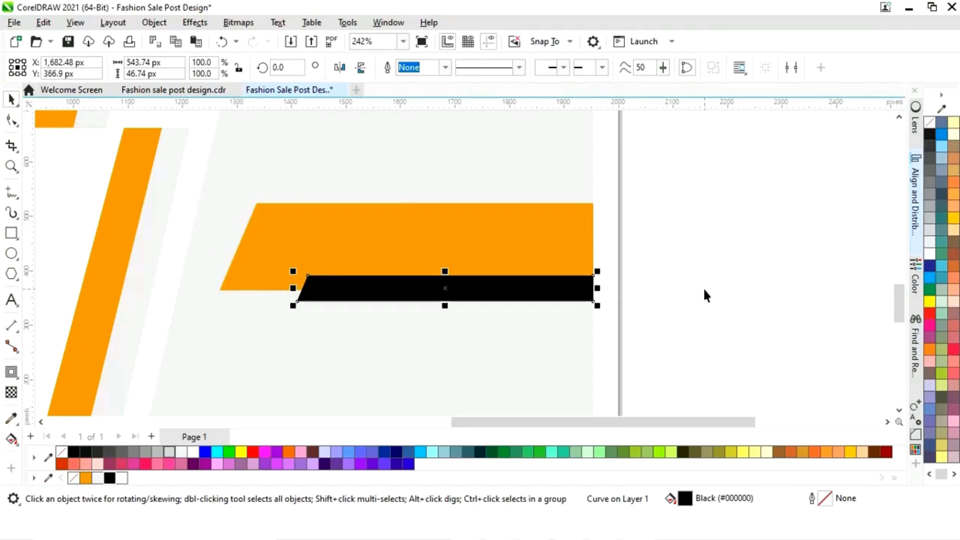
left_click(704, 295)
key("shift+F4")
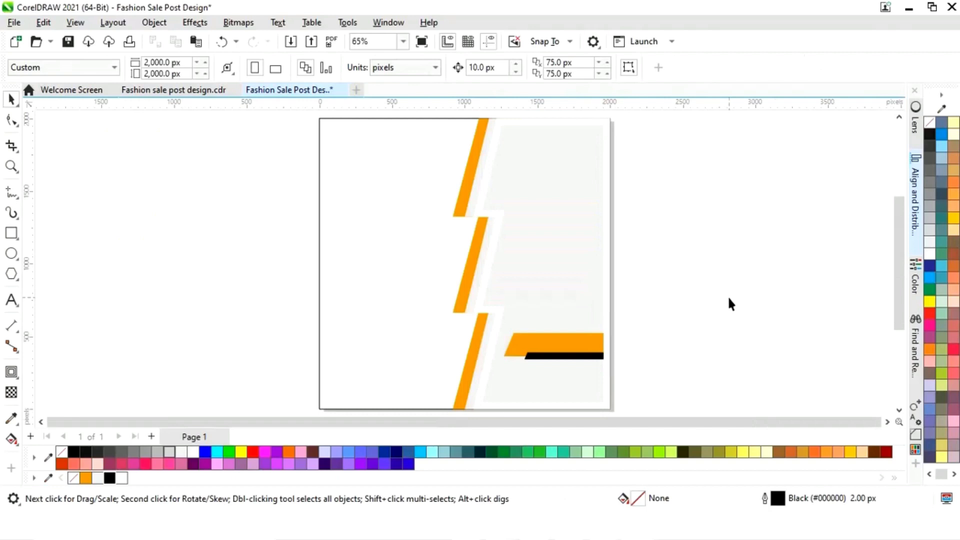
Draw an orange-filled circle near the page's lower left.
left_click(11, 254)
left_click_drag(359, 314, 383, 358)
left_click(12, 99)
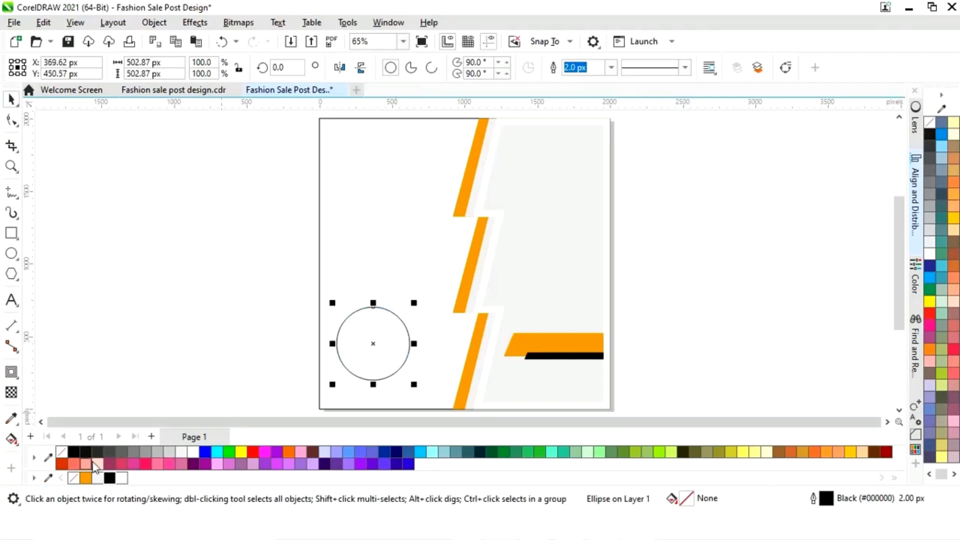
left_click(86, 478)
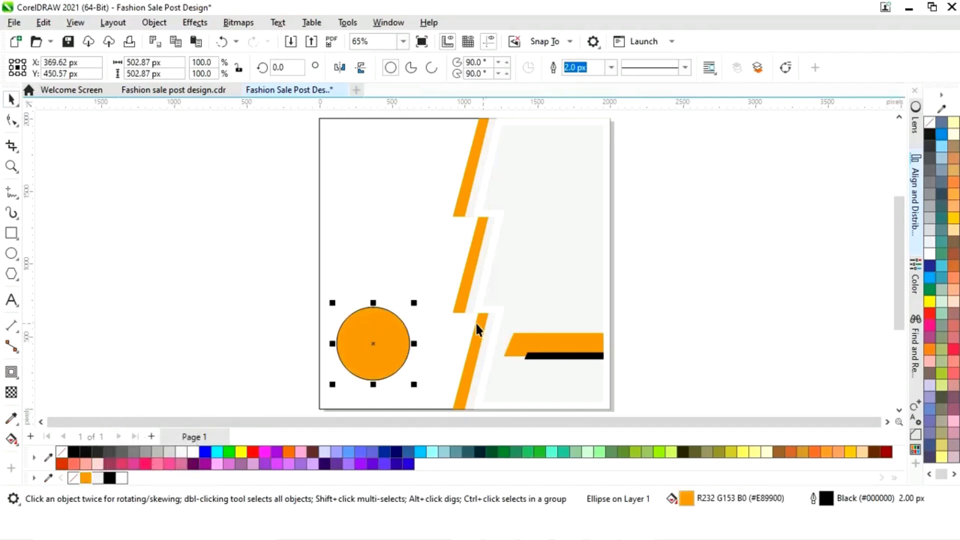
Add a smaller inner circle copy with no fill and a white 8 px dotted outline.
left_click_drag(414, 303, 409, 307)
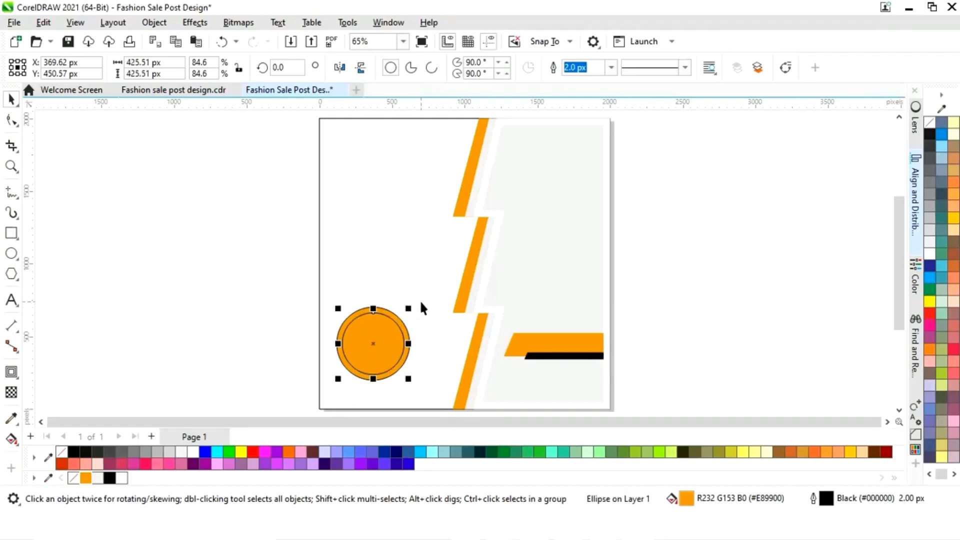
right_click(122, 478)
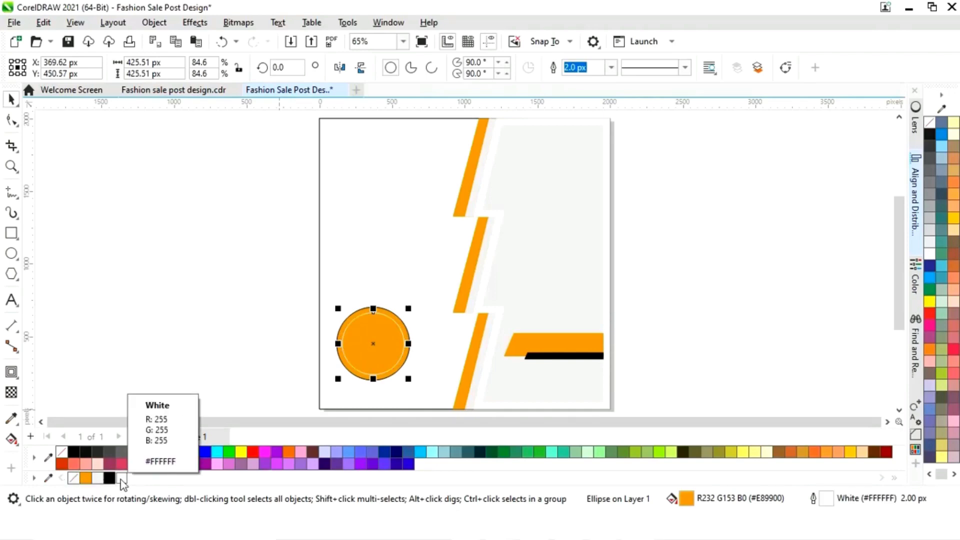
left_click(74, 478)
type("8")
key("Return")
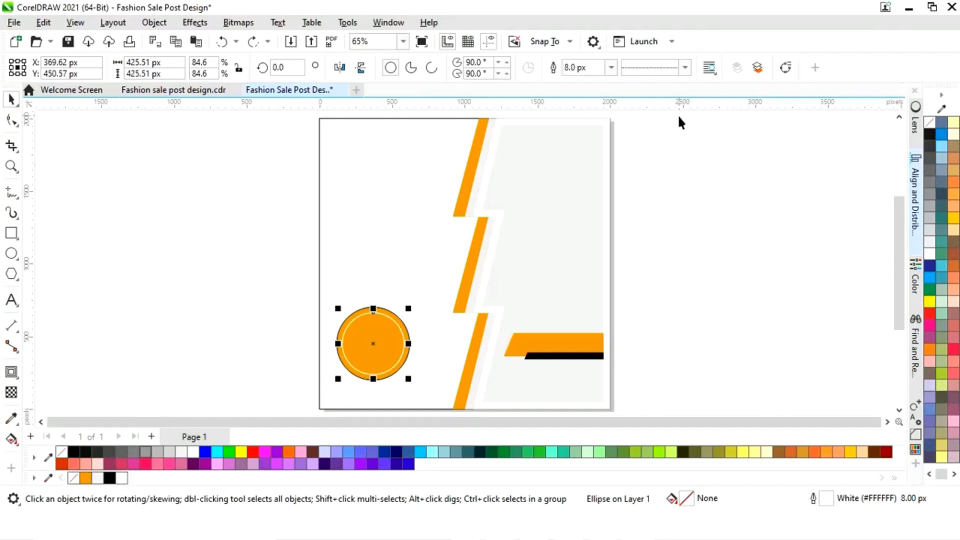
left_click(686, 68)
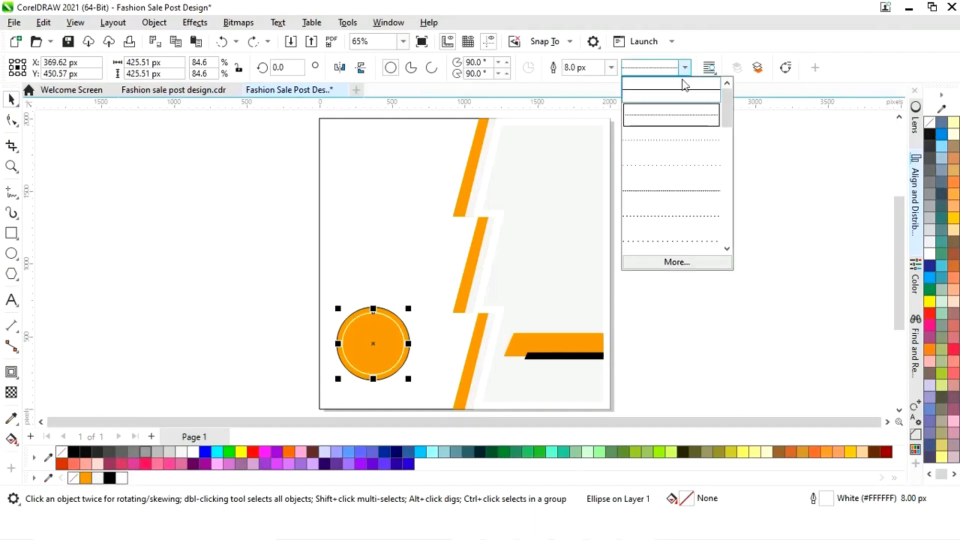
left_click(683, 219)
left_click(690, 220)
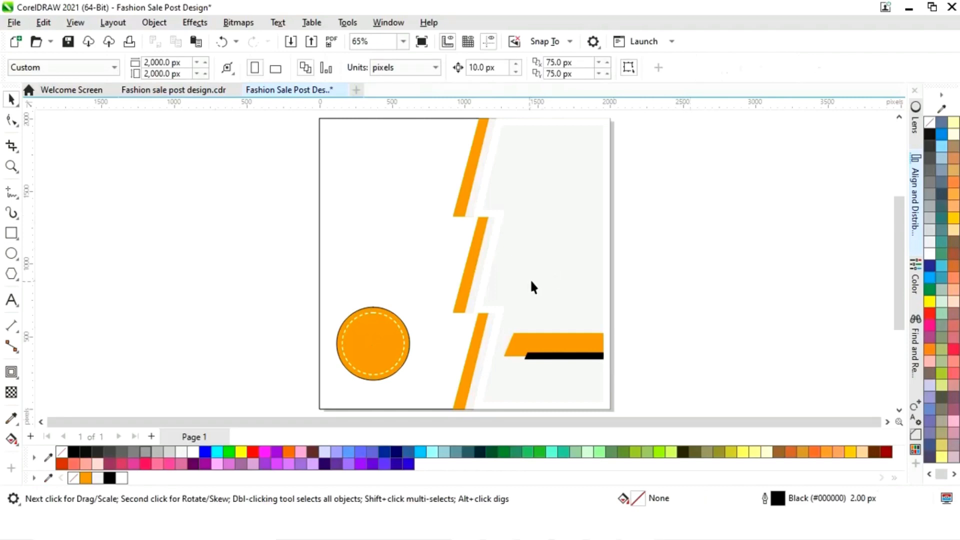
Remove the orange circle's outline and set the dotted ring's outline to 10 px.
left_click(337, 346)
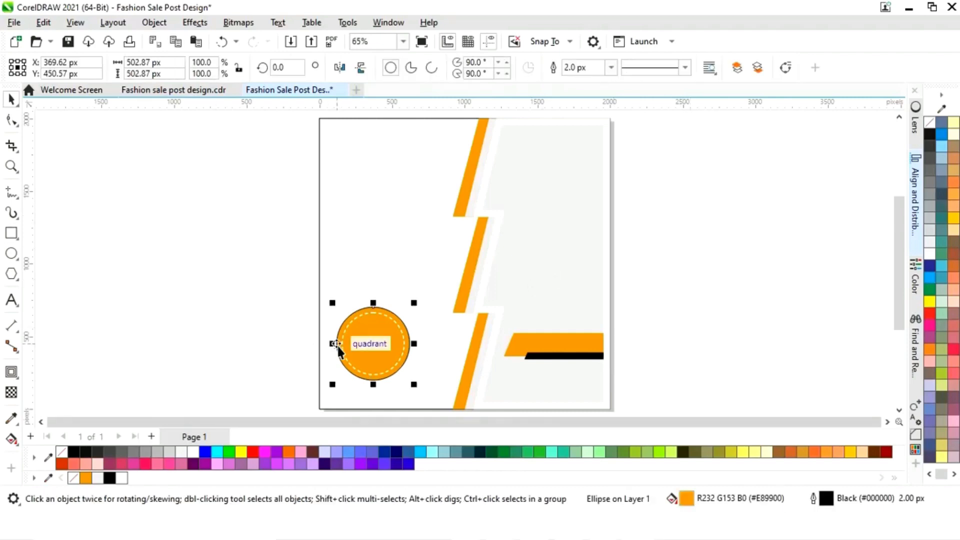
right_click(61, 451)
left_click(207, 348)
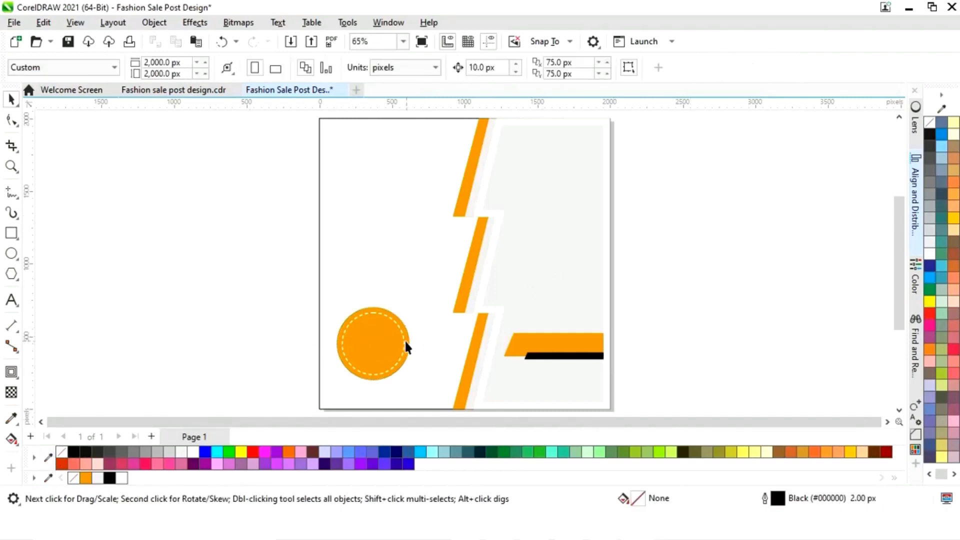
left_click(405, 348)
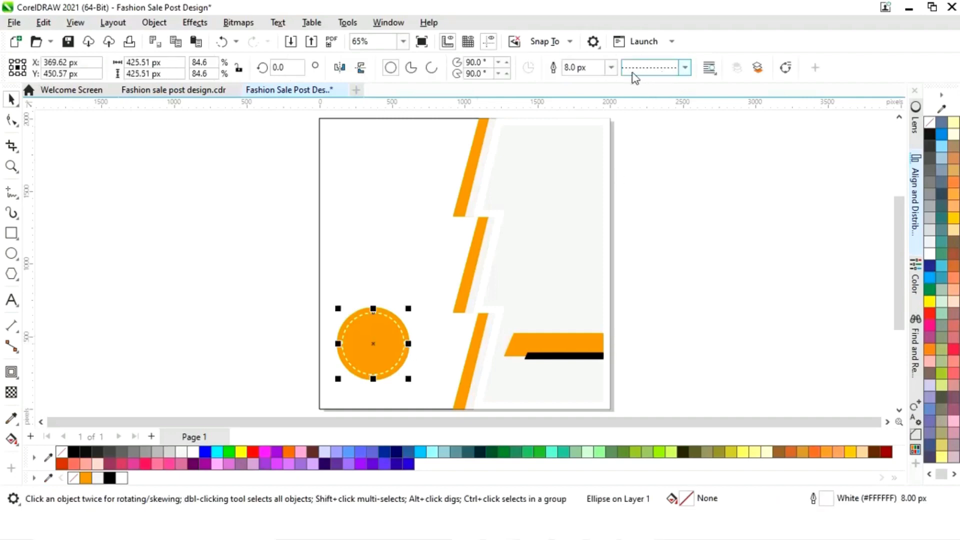
left_click(611, 67)
left_click(588, 170)
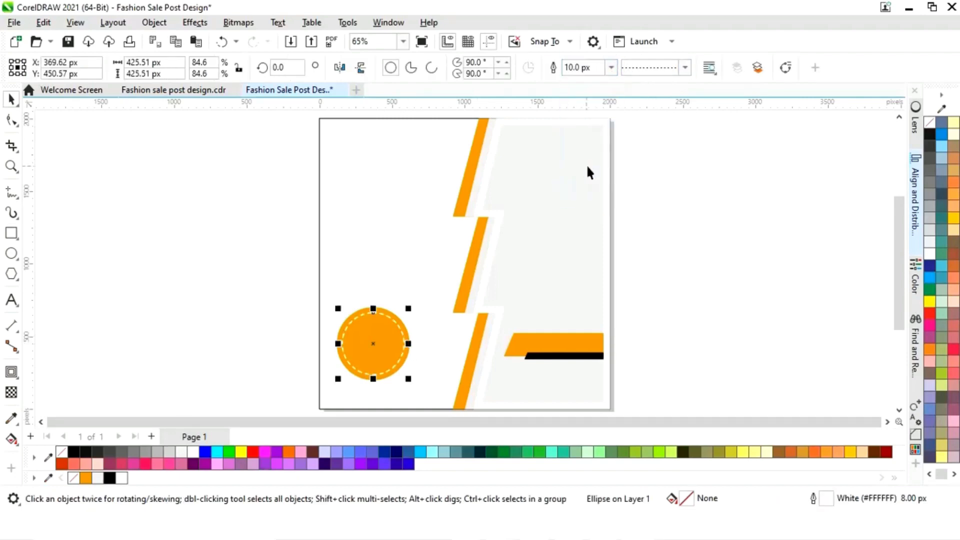
left_click(660, 201)
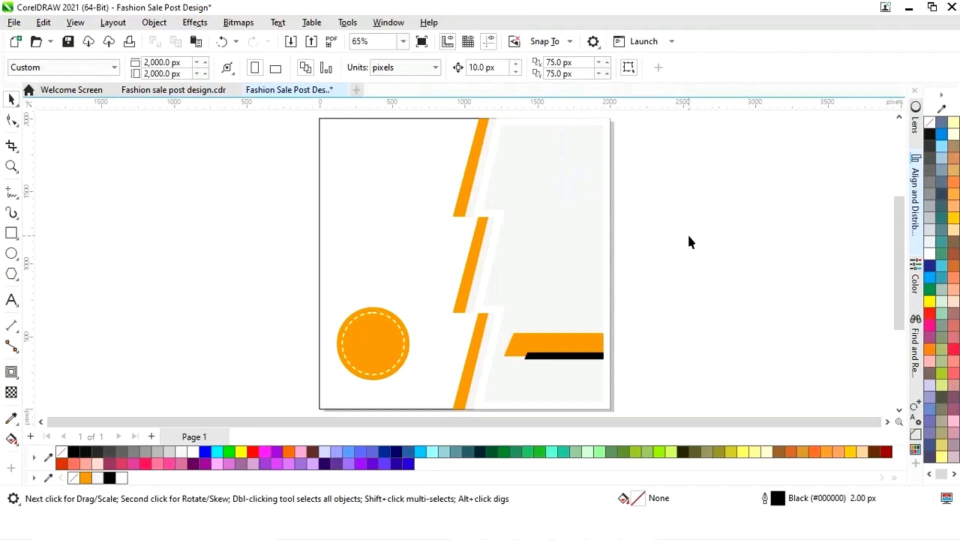
Zoom out and move the reference layout closer to the post page.
scroll(689, 240, "down", 1)
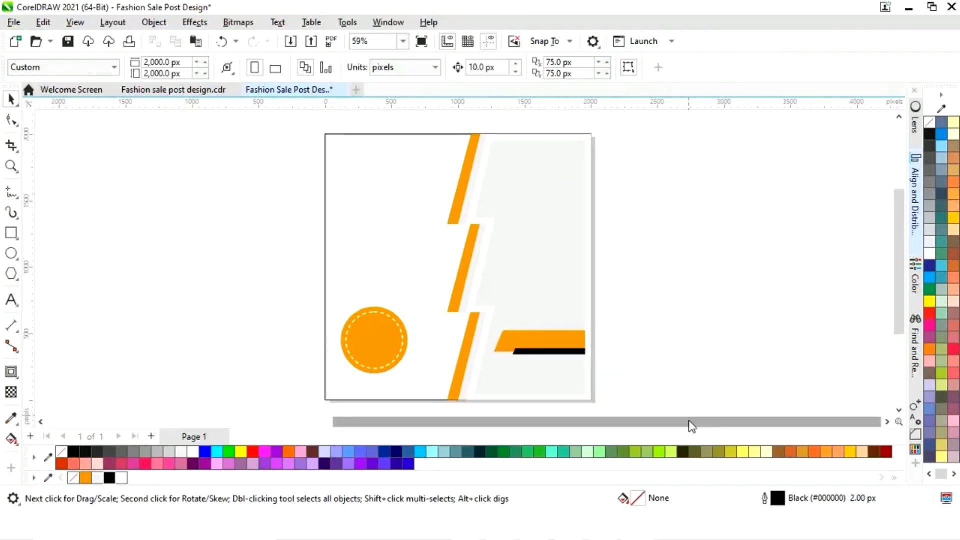
left_click_drag(690, 422, 495, 425)
scroll(378, 373, "down", 5)
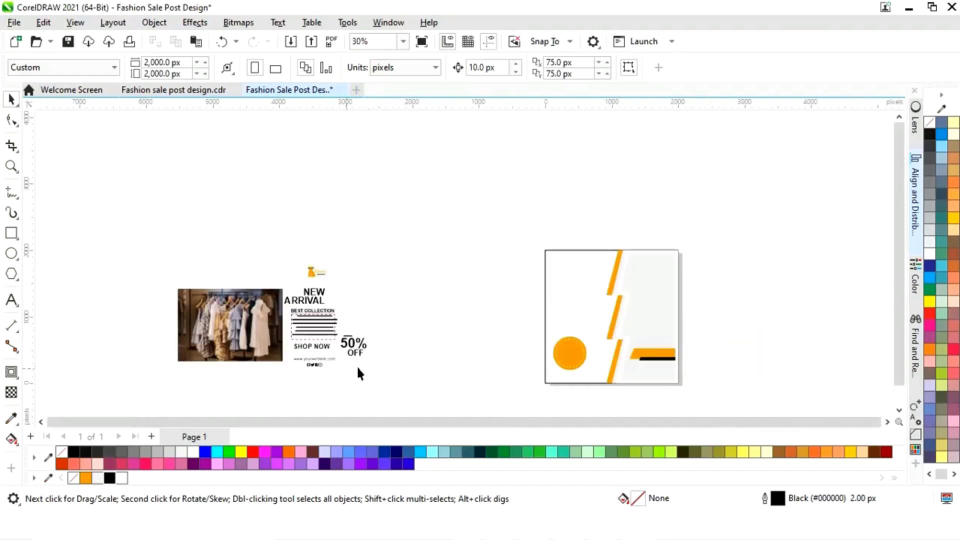
left_click_drag(387, 247, 387, 247)
left_click_drag(256, 326, 426, 326)
scroll(554, 350, "up", 5)
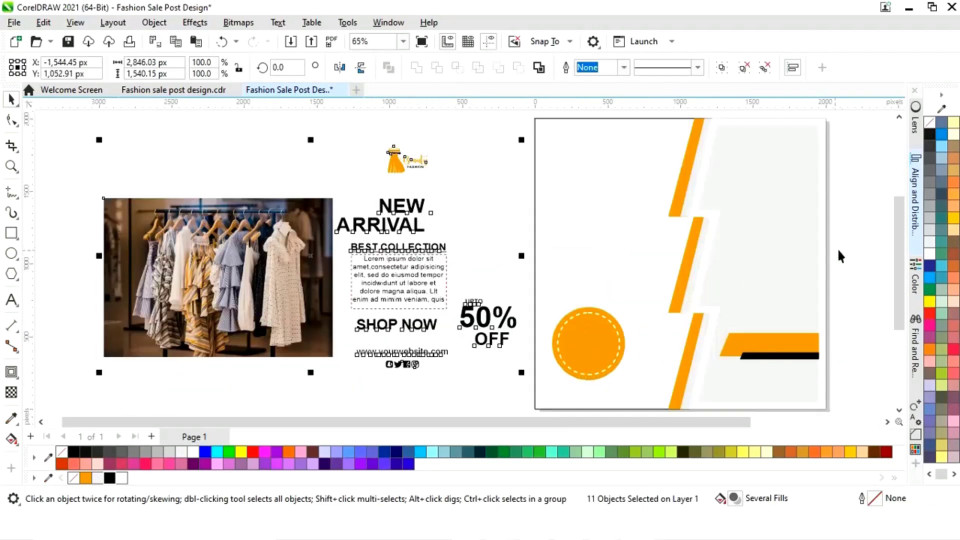
left_click(437, 306)
Drag the clothing photo onto the post page and enlarge it.
left_click(290, 302)
left_click_drag(291, 302, 706, 351)
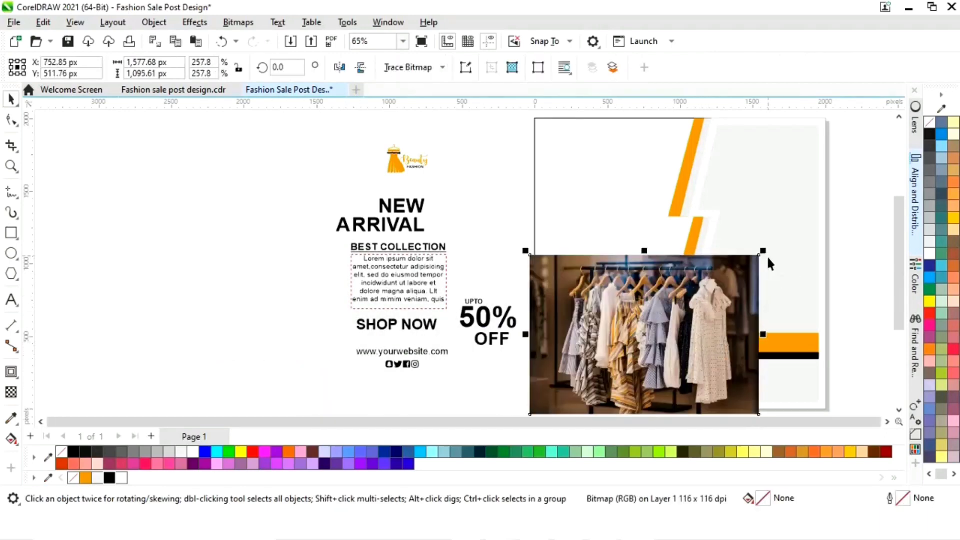
left_click_drag(764, 250, 804, 166)
left_click_drag(717, 268, 630, 251)
Enlarge the clothing photo slightly more and reposition it over the page.
scroll(745, 310, "down", 3)
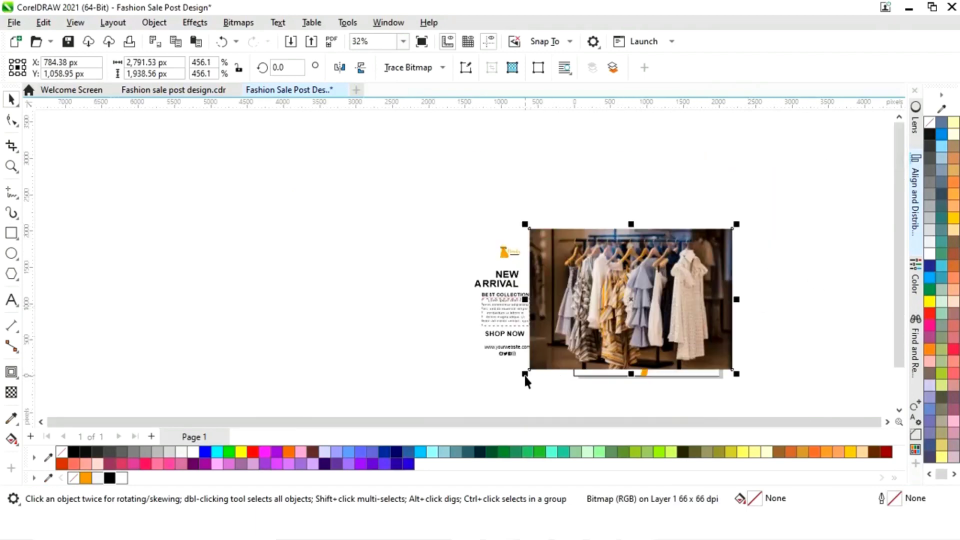
left_click(557, 368)
left_click(555, 398)
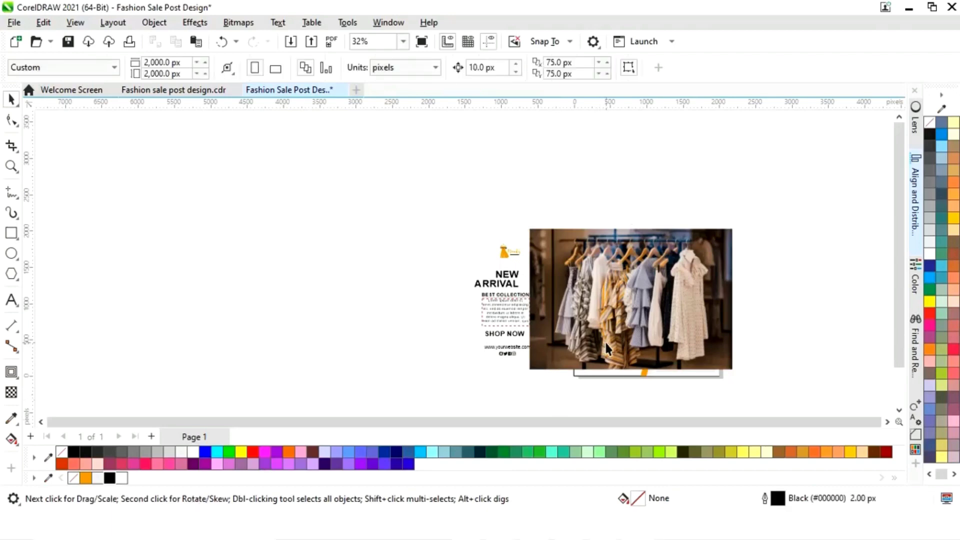
left_click(527, 372)
mouse_move(526, 376)
left_mouse_down()
mouse_move(490, 402)
mouse_move(513, 383)
left_mouse_up()
left_click_drag(673, 319, 868, 318)
PowerClip the clothing photo inside the page's white background rectangle.
right_click(838, 312)
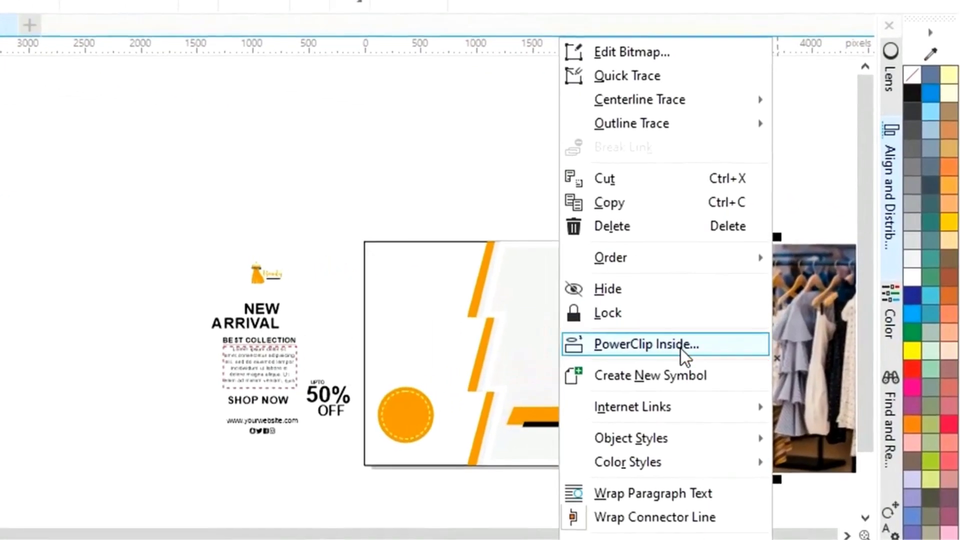
left_click(680, 345)
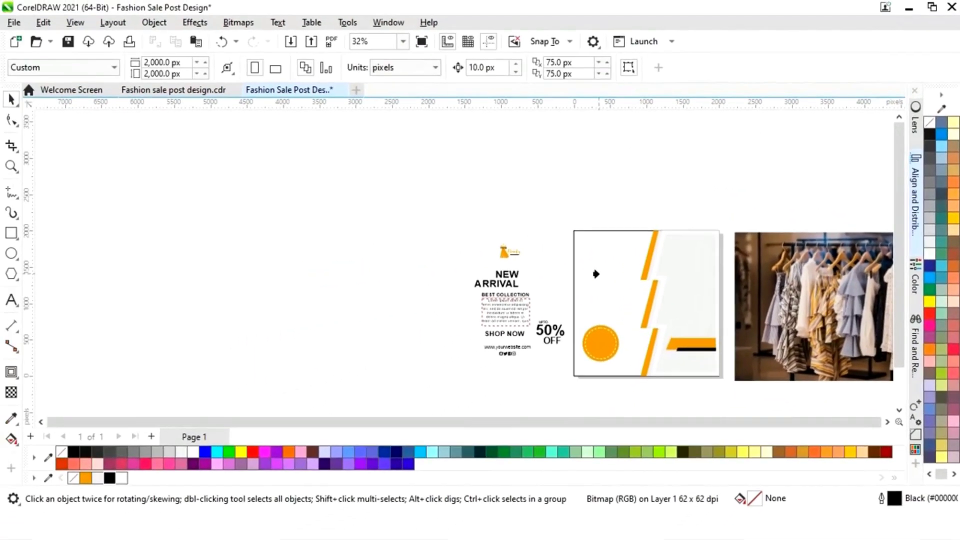
left_click(596, 274)
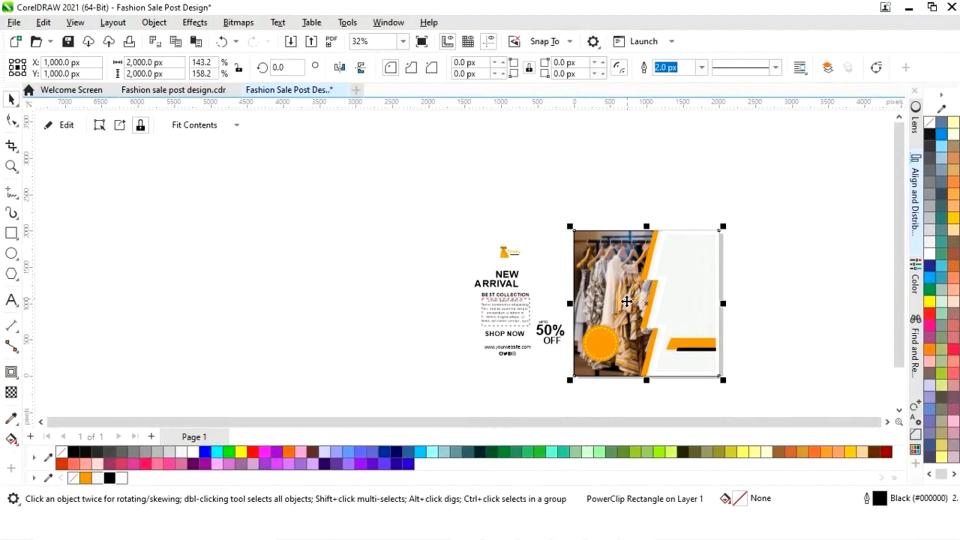
key("shift+F2")
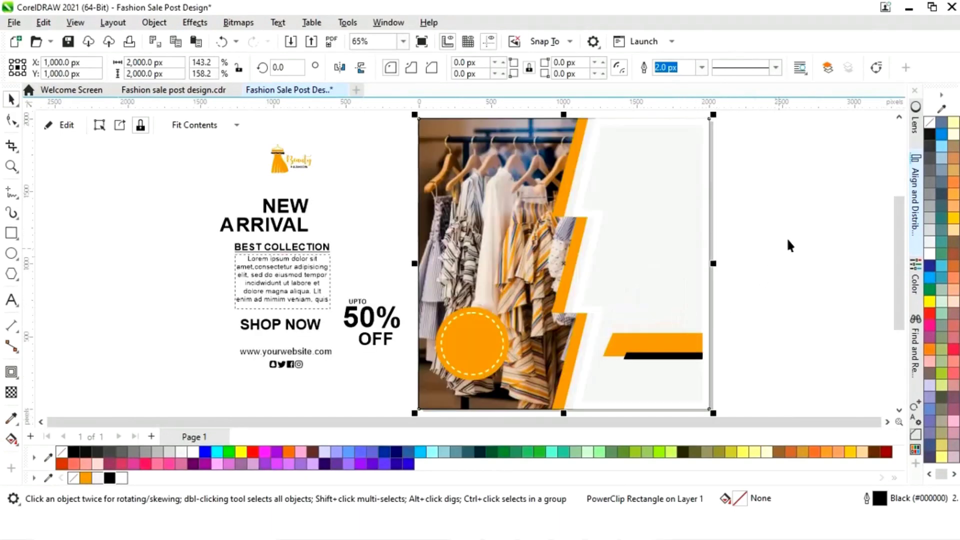
left_click(788, 240)
Shift the clipped clothing photo slightly left and down within its frame.
left_click(520, 256)
left_click(66, 125)
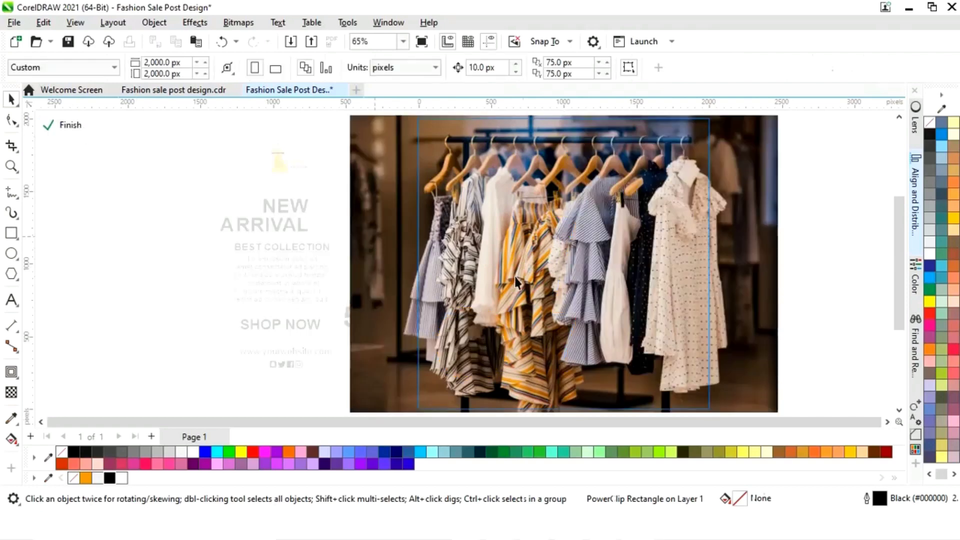
left_click_drag(578, 299, 579, 300)
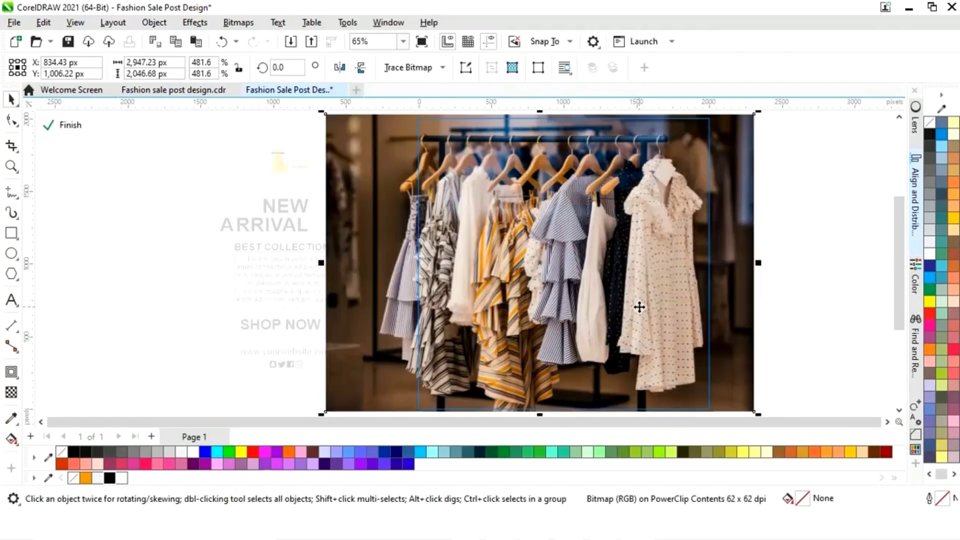
key("Down")
left_click(70, 128)
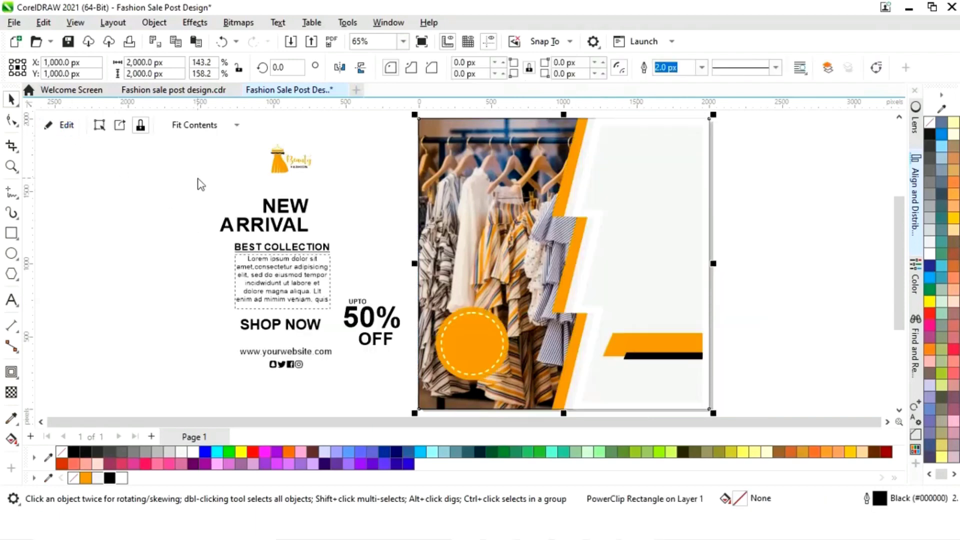
left_click(798, 239)
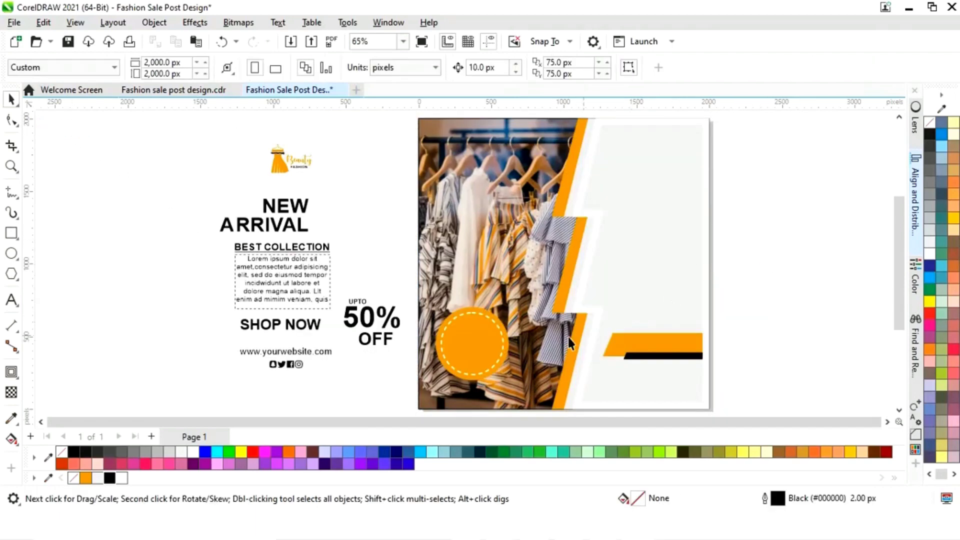
Move the Beauty logo, NEW ARRIVAL and the BEST COLLECTION text block onto the poster's right side.
left_click_drag(284, 163, 670, 153)
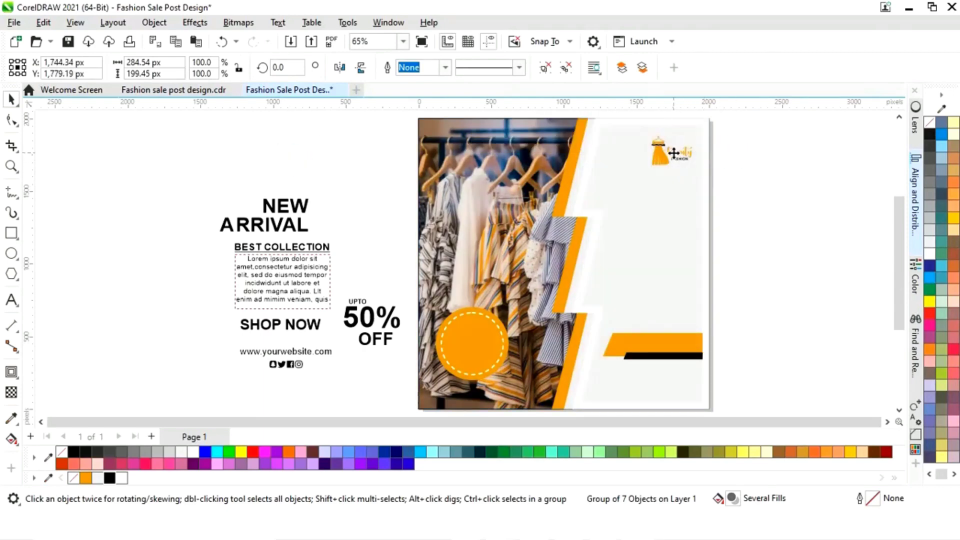
left_click(739, 186)
left_click_drag(290, 227, 679, 211)
left_click(318, 255)
left_click_drag(313, 269, 650, 270)
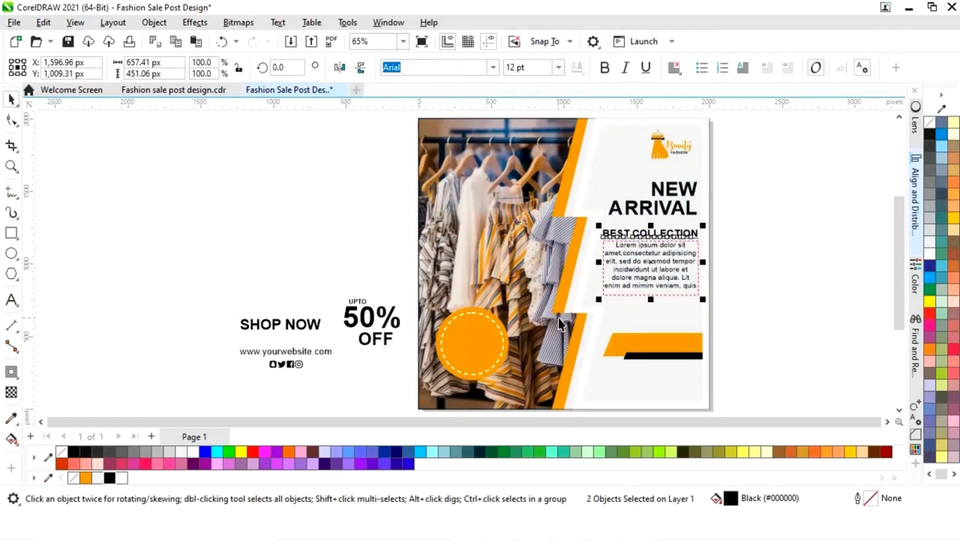
left_click(773, 220)
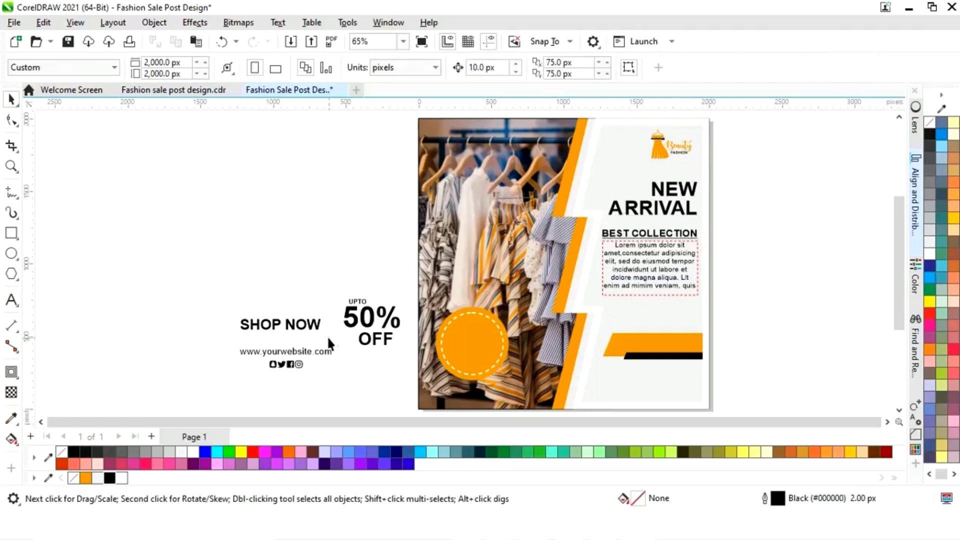
Place SHOP NOW on the orange bar, with the website text and social icons below it.
left_click_drag(300, 329, 665, 343)
left_click(276, 351)
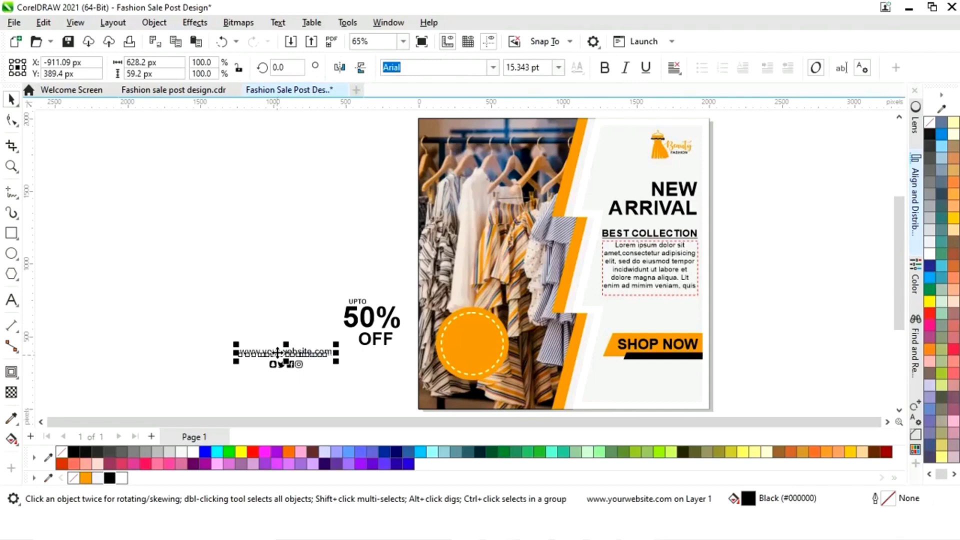
left_click_drag(275, 351, 646, 368)
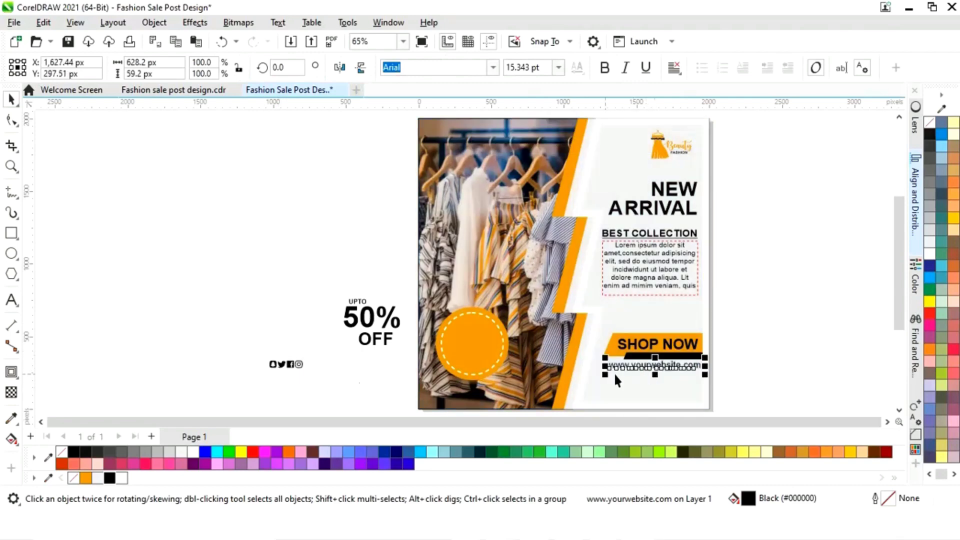
left_click(285, 365)
left_click_drag(284, 365, 403, 289)
left_click_drag(378, 327, 473, 350)
Shrink the UPTO 50% OFF text slightly and centre it on the orange circle.
key("z")
left_click_drag(365, 278, 591, 399)
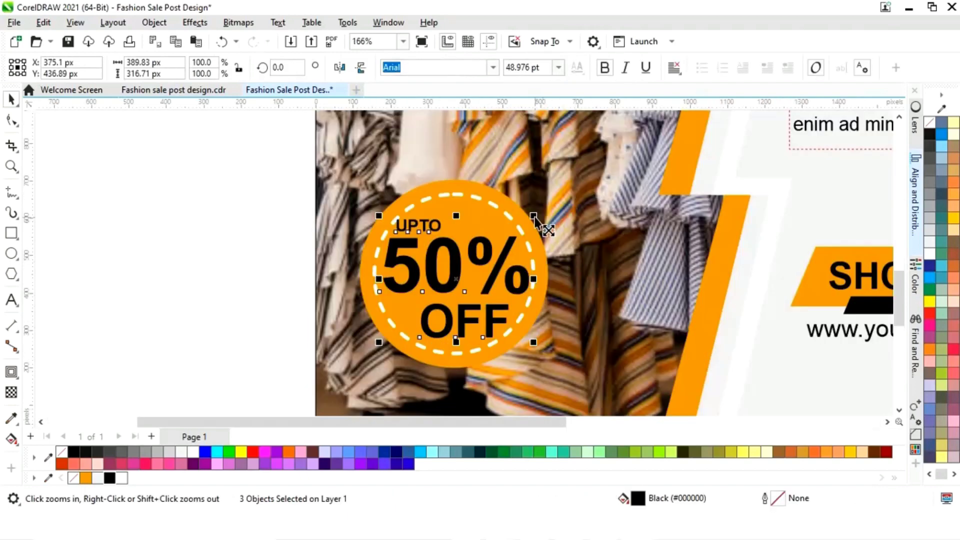
left_click_drag(534, 220, 522, 225)
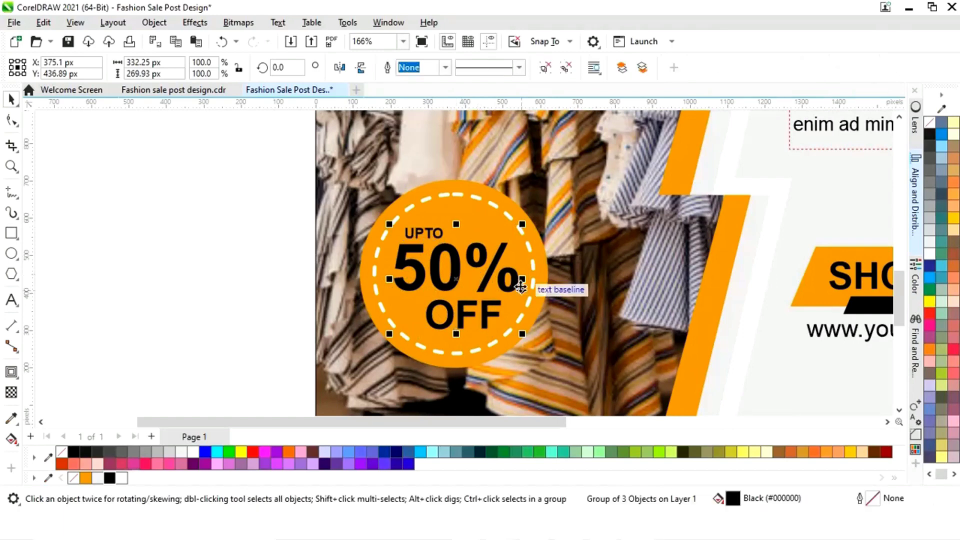
left_click(545, 282)
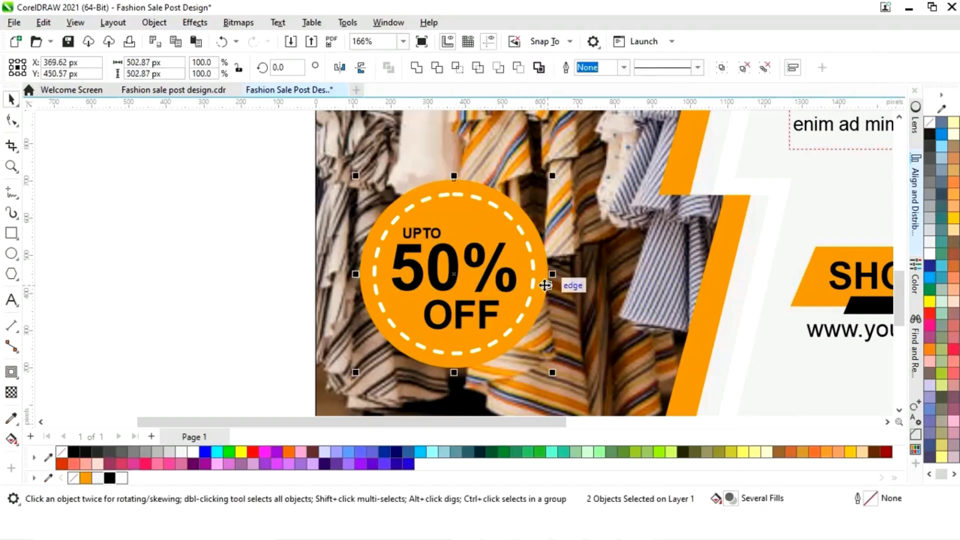
key("c")
left_click(266, 335)
Review the whole poster and the 50% OFF badge group's options, leaving them unchanged.
key("shift+F4")
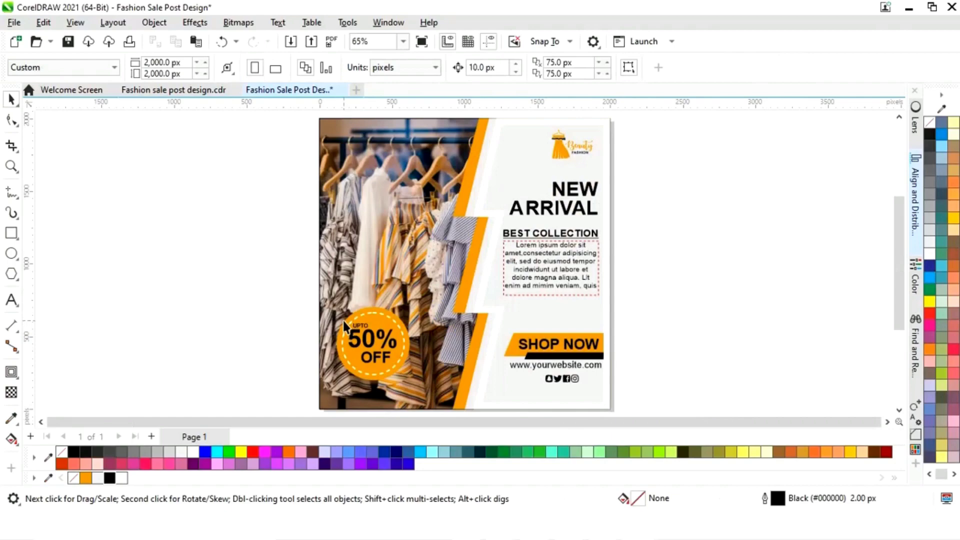
left_click(369, 346)
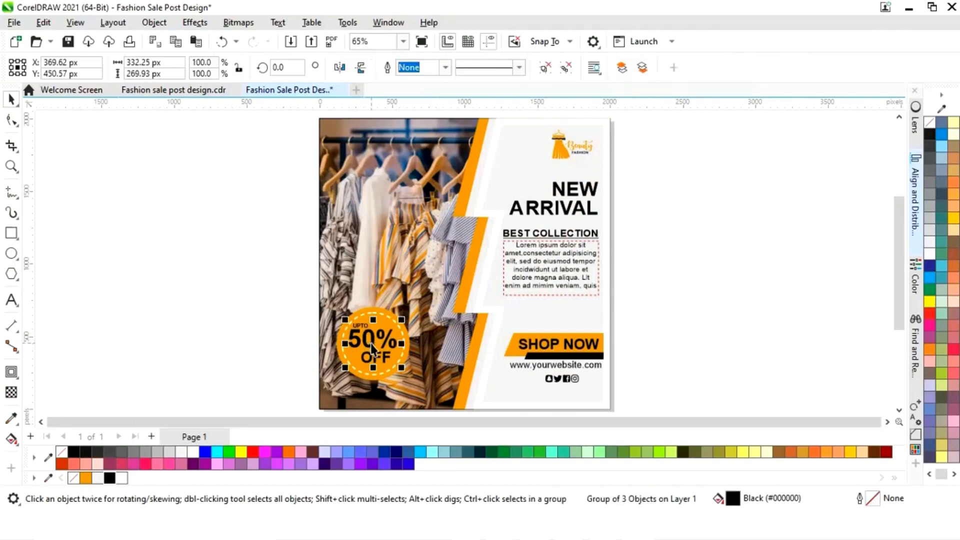
right_click(370, 349)
key("Escape")
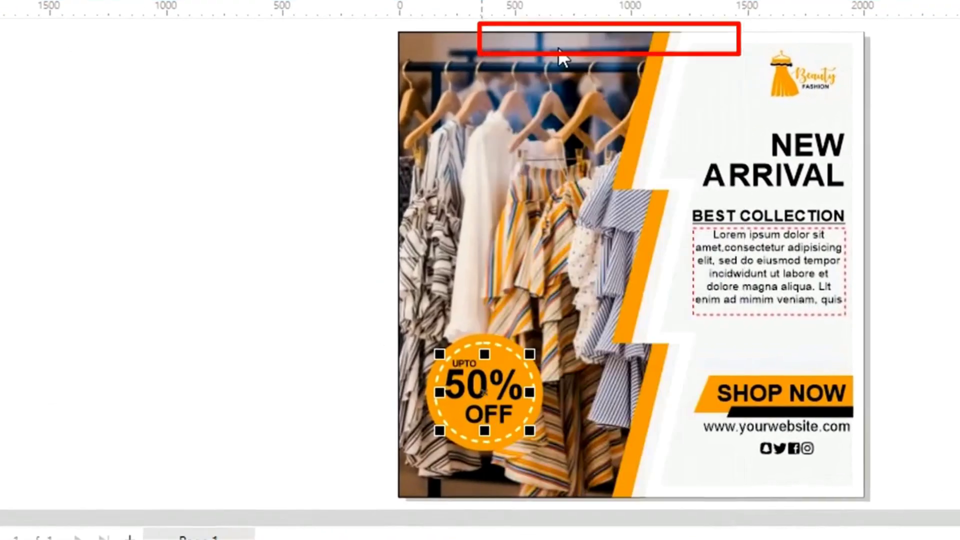
left_click(313, 351)
Make the badge's 50% text white and the word NEW in the headline orange.
left_click(432, 370, "ctrl")
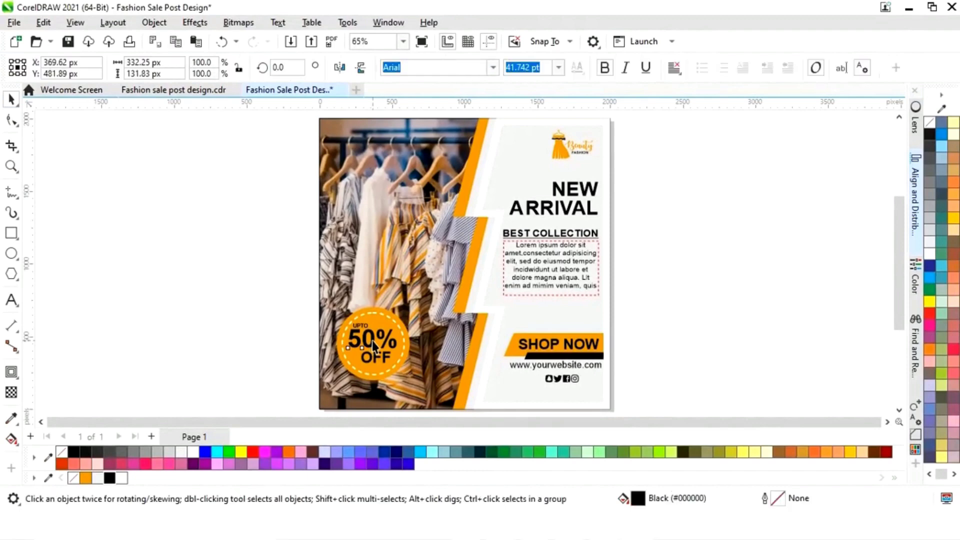
left_click(196, 452)
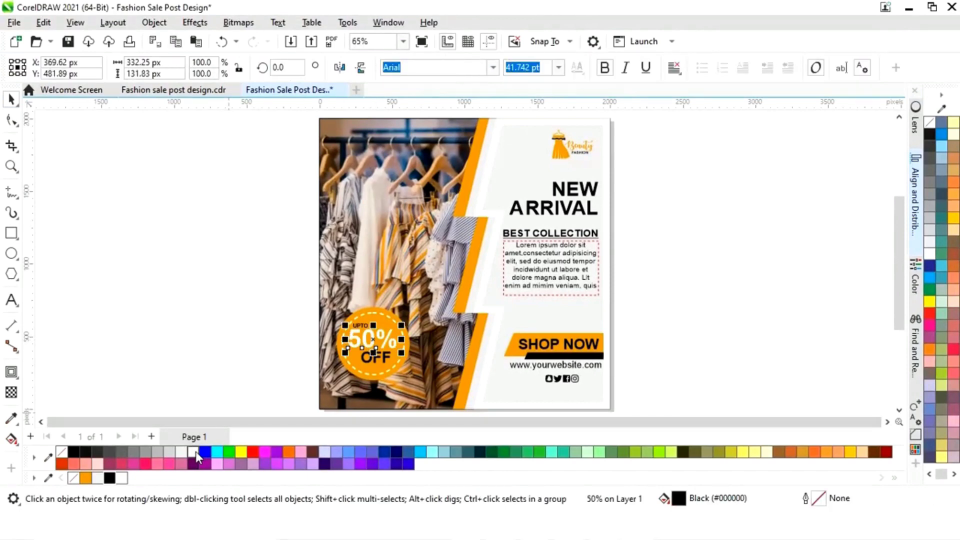
left_click(221, 339)
left_click(587, 207)
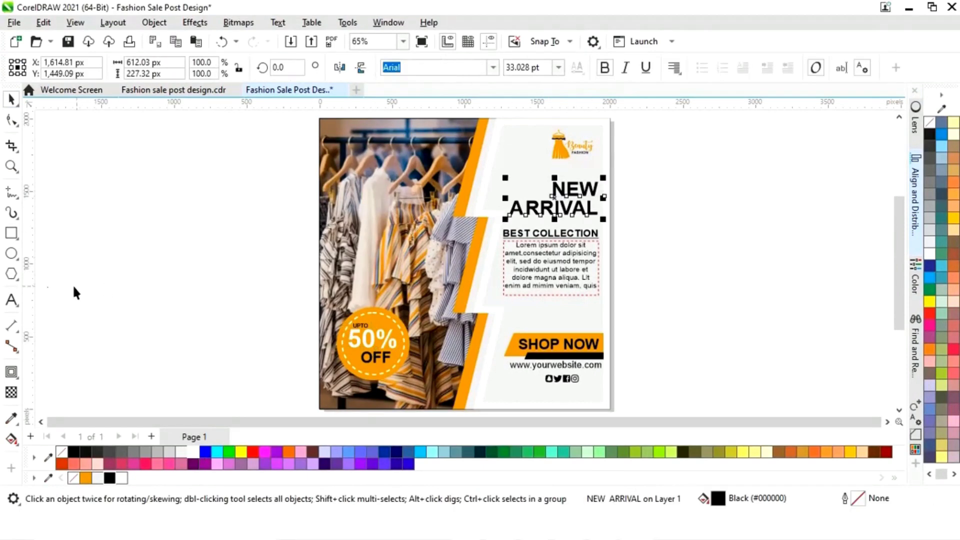
left_click(11, 300)
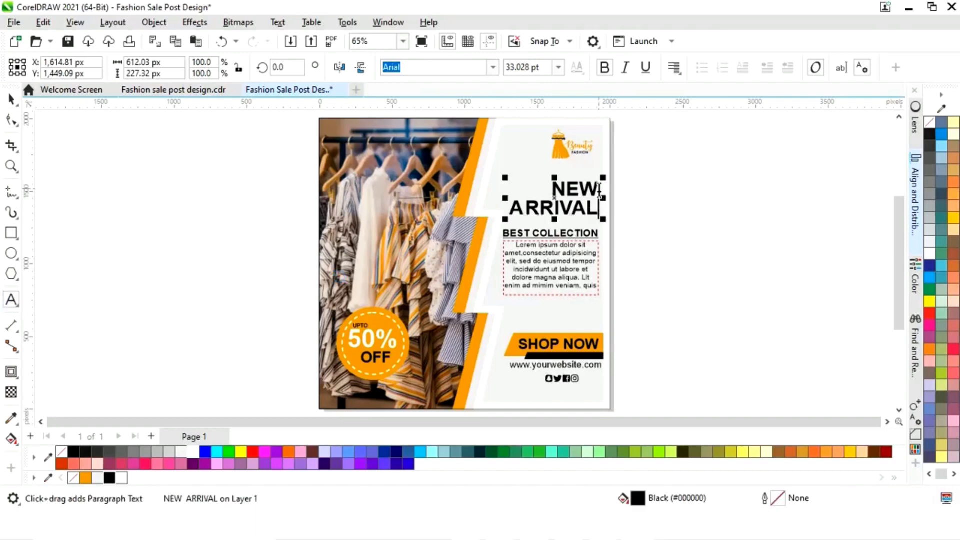
left_click_drag(598, 193, 549, 189)
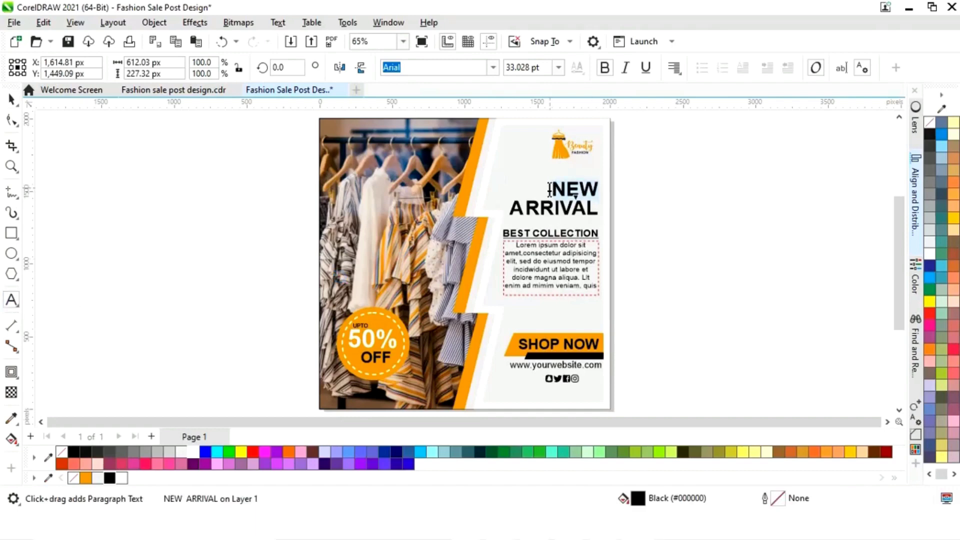
left_click(85, 478)
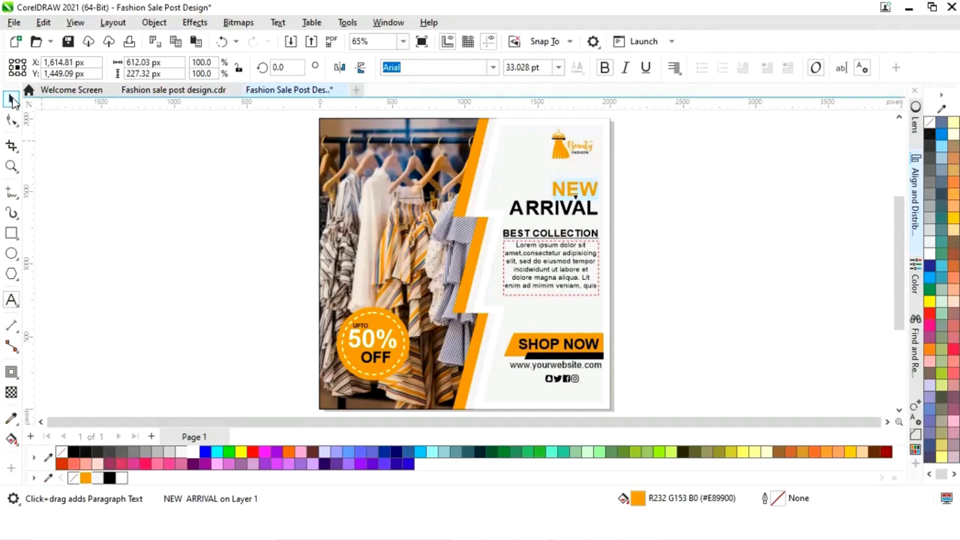
left_click(12, 100)
Colour SHOP NOW white and BEST COLLECTION orange.
left_click(553, 346)
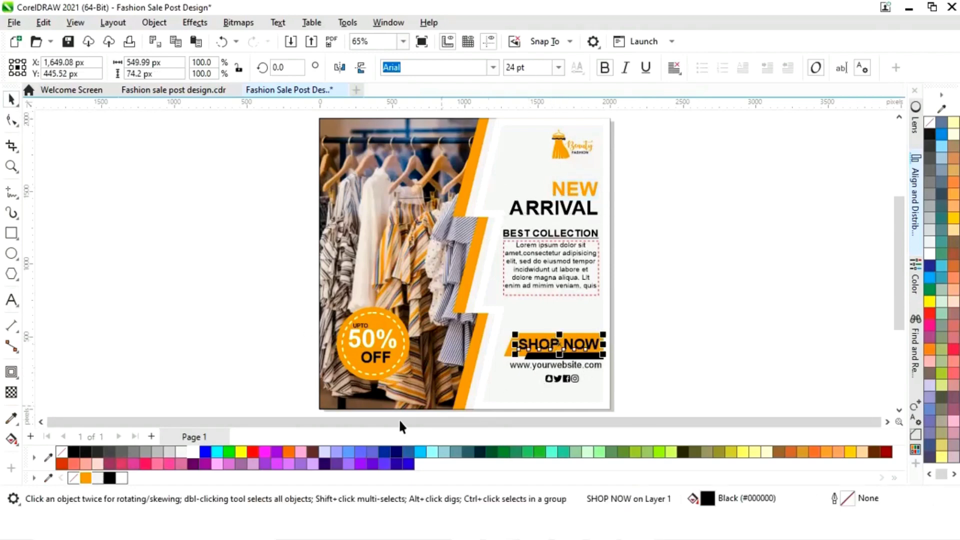
left_click(122, 477)
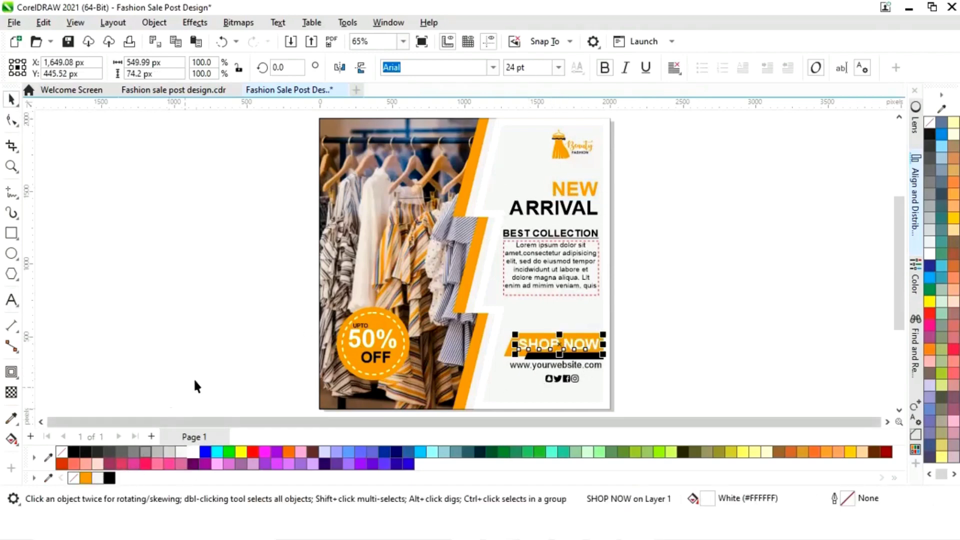
left_click(208, 336)
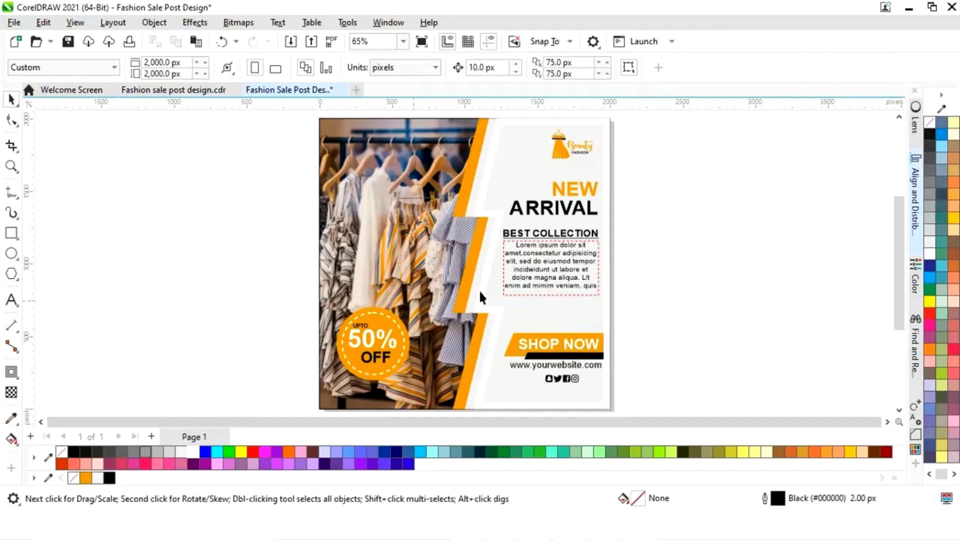
left_click(564, 237)
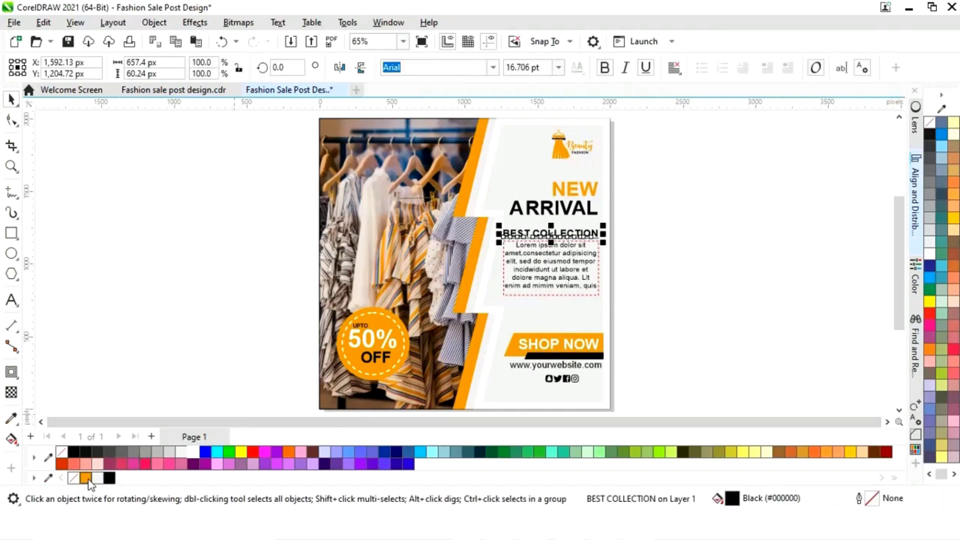
left_click(86, 478)
left_click(621, 292)
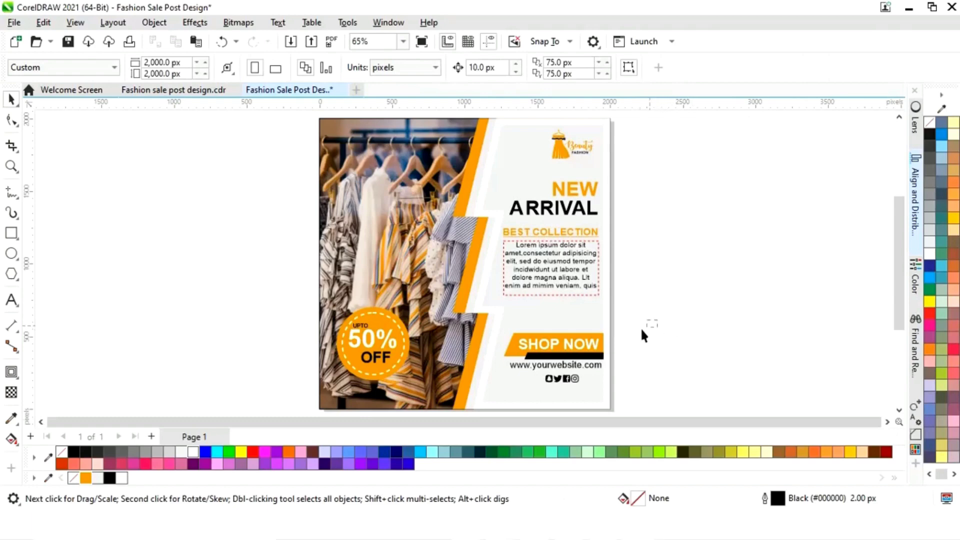
Enlarge the SHOP NOW area slightly and nudge the BEST COLLECTION heading and paragraph down.
left_click_drag(497, 389, 491, 386)
left_click(660, 231)
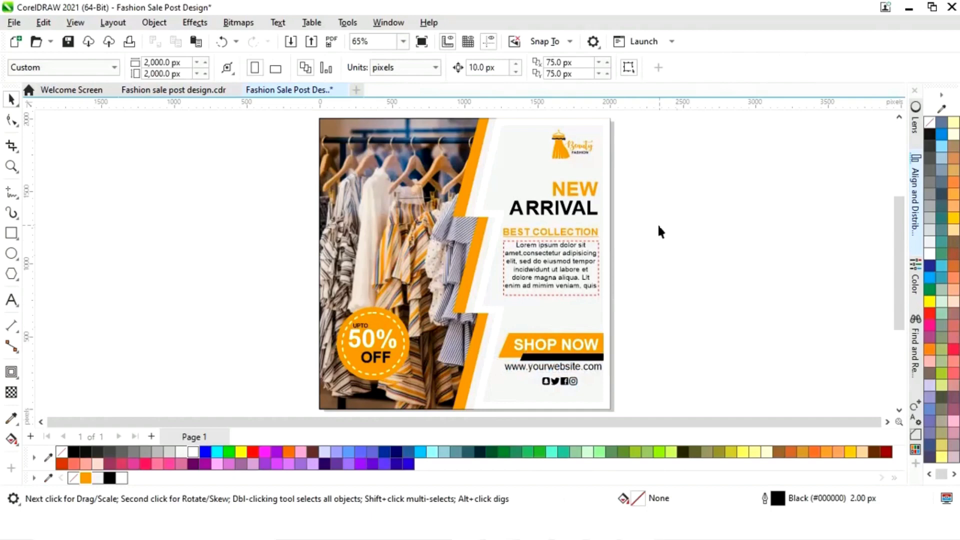
left_click_drag(474, 306, 475, 306)
key("Down")
key("Down")
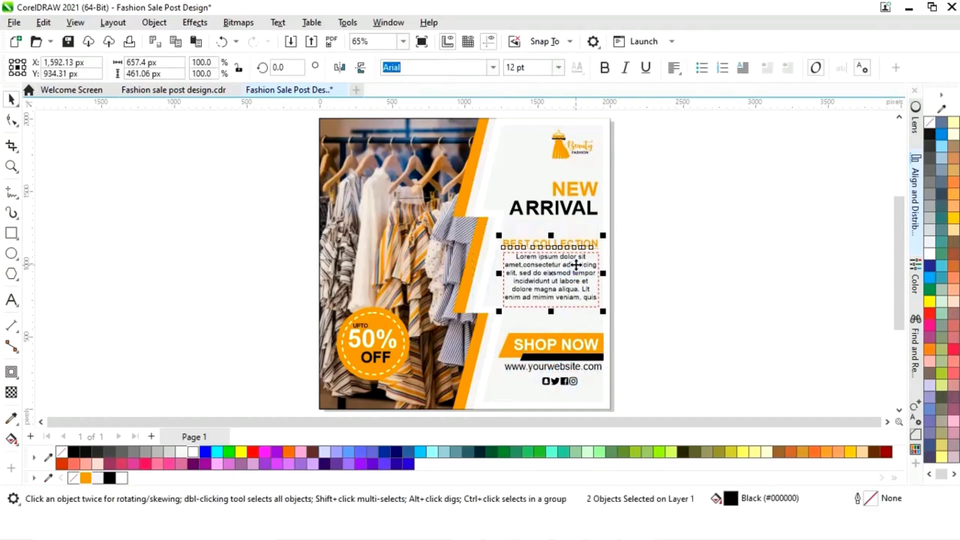
key("Escape")
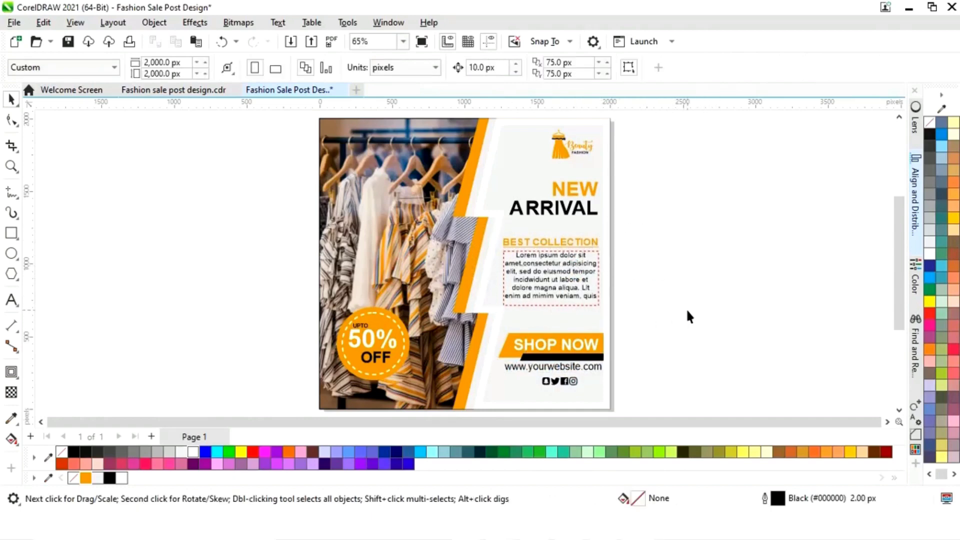
Add a drop shadow beneath the orange 50% OFF circle.
left_click(407, 347)
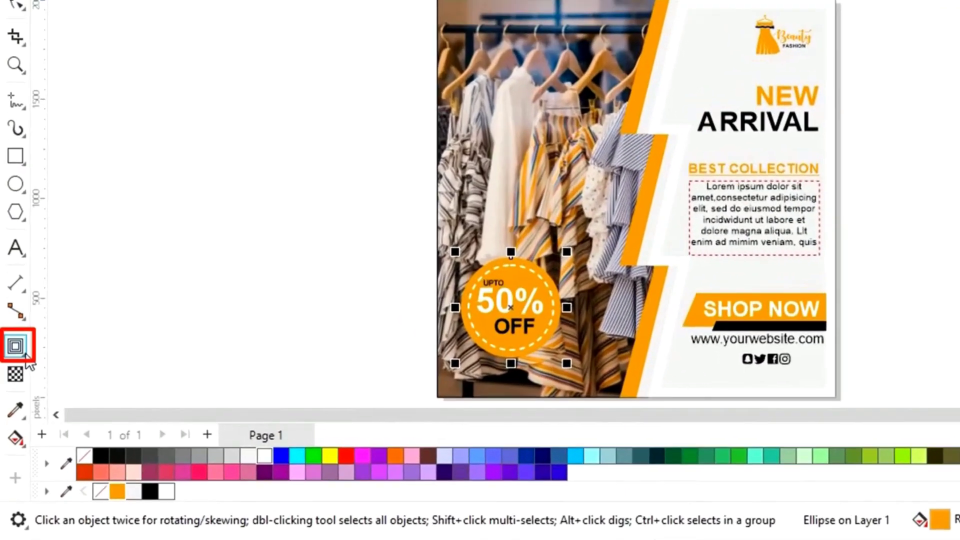
left_click(20, 381)
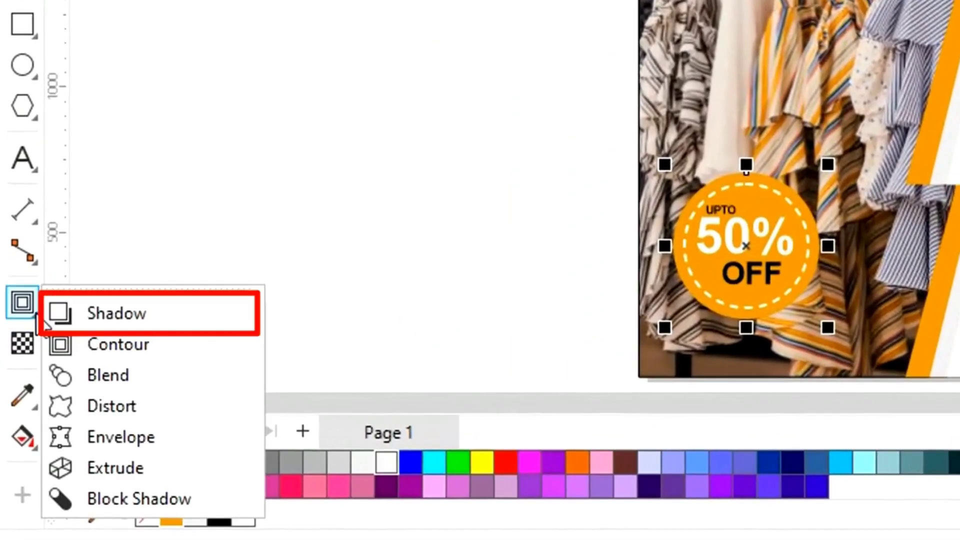
left_click(108, 317)
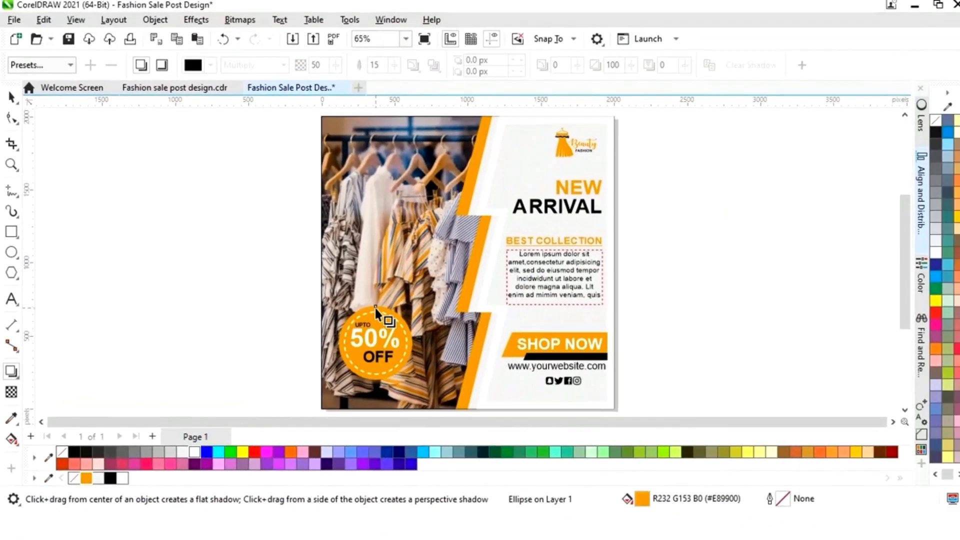
left_click_drag(748, 172, 749, 343)
left_click_drag(373, 393, 374, 390)
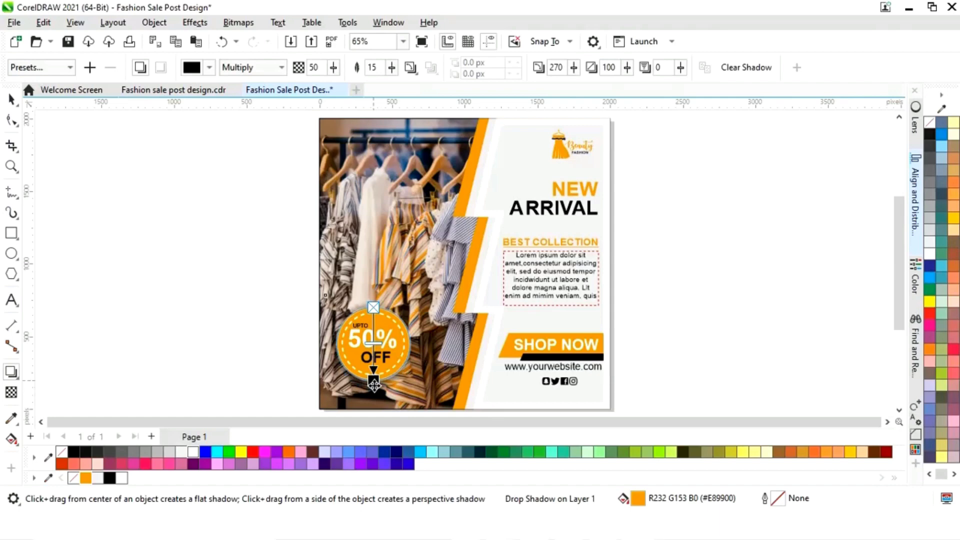
left_click(332, 344)
Add a drop shadow to the white 50% text and lengthen it downward.
left_click_drag(366, 346, 374, 353)
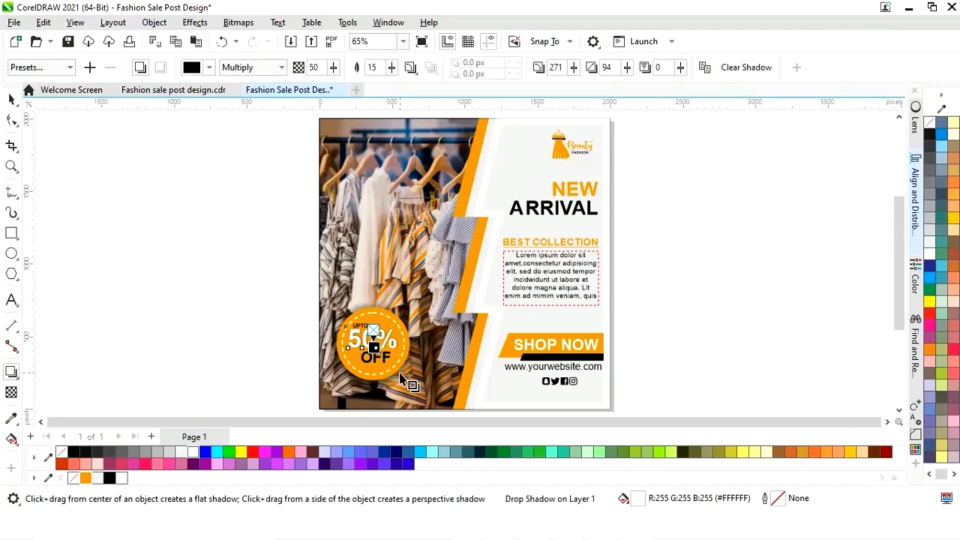
key("F2")
left_click_drag(292, 298, 457, 383)
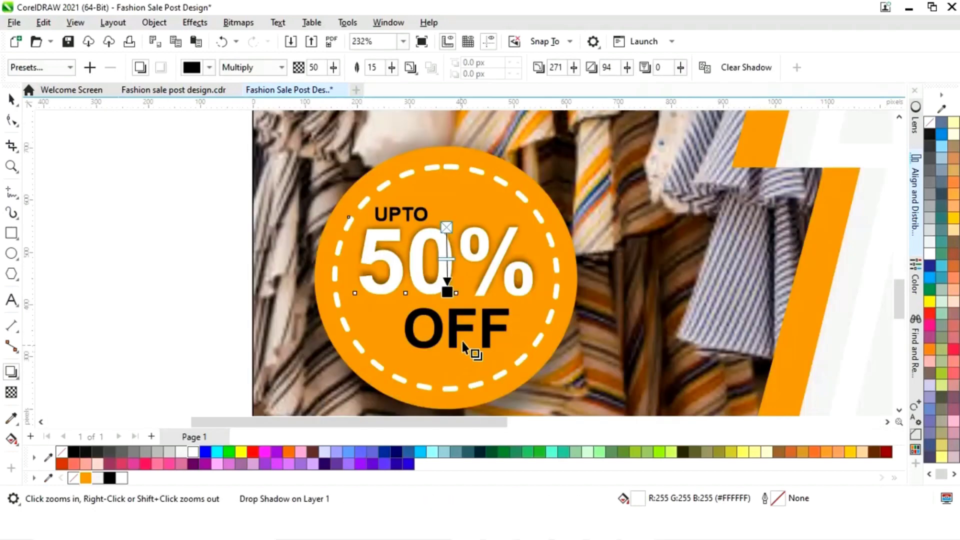
left_click_drag(447, 292, 444, 299)
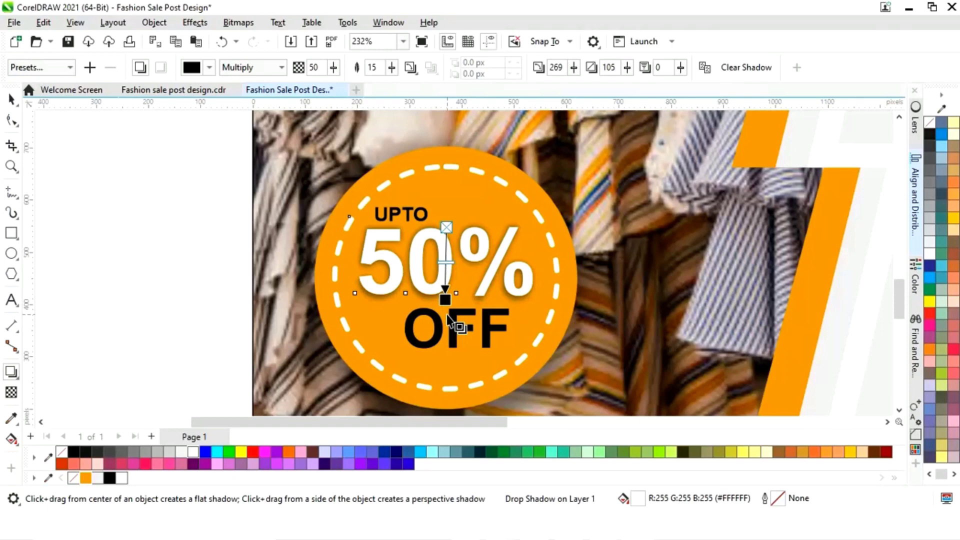
key("shift+F4")
left_click(461, 299)
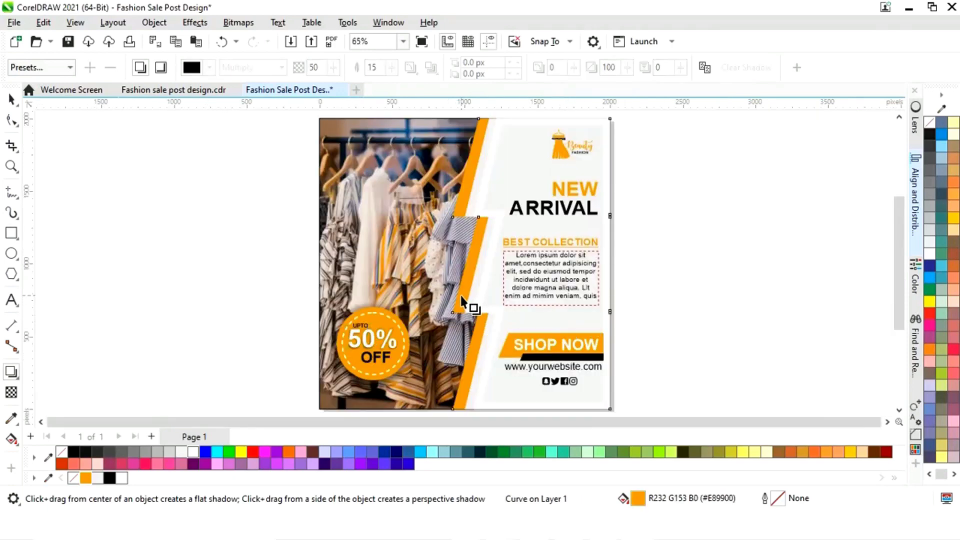
Drag a soft drop shadow leftward from the zigzag stripe's right edge.
left_click_drag(610, 260, 445, 263)
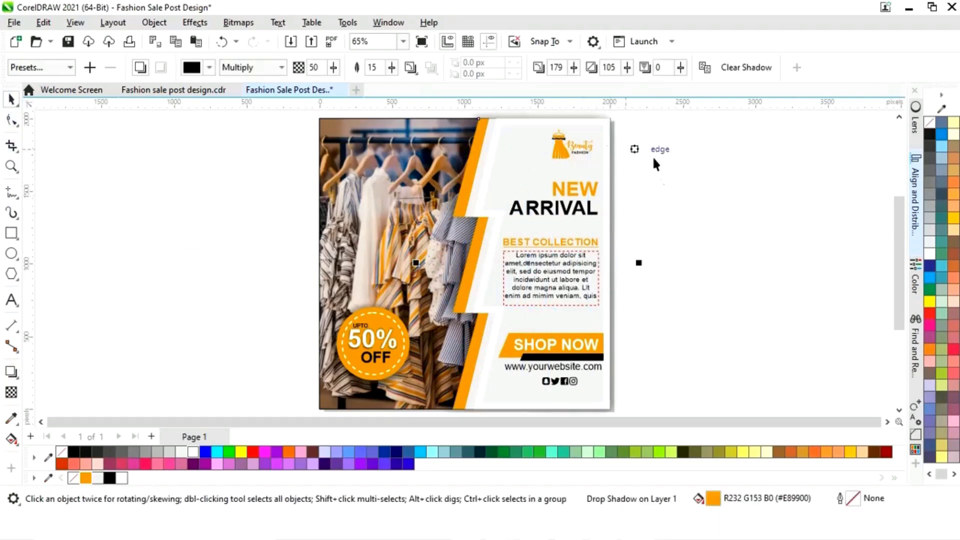
right_click(522, 260)
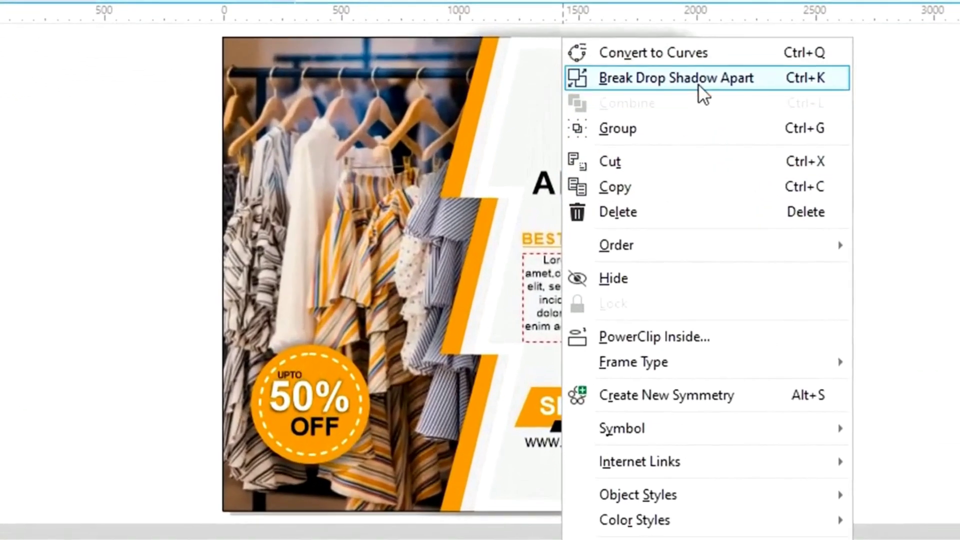
Break the stripe's drop shadow apart and PowerClip it inside the page-sized photo frame.
left_click(683, 93)
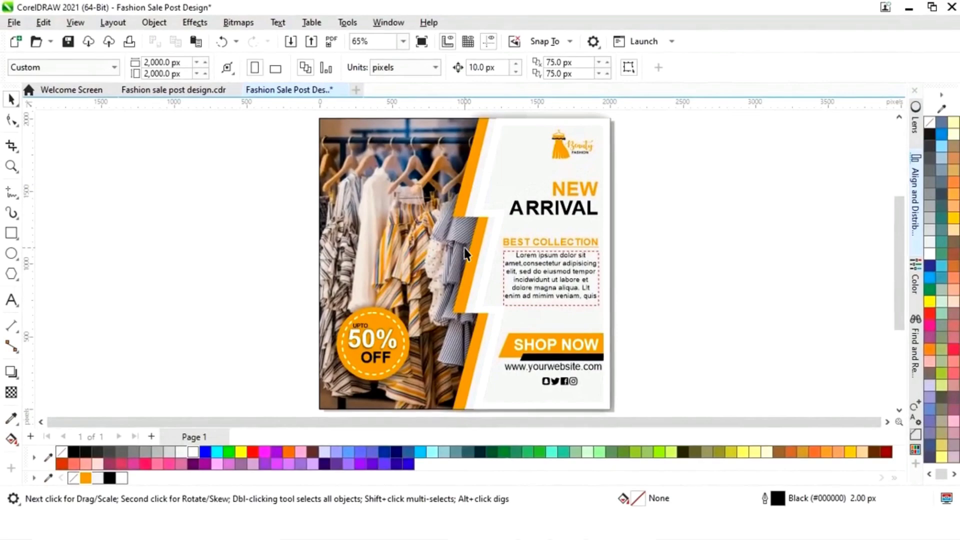
left_click(465, 253)
right_click(465, 253)
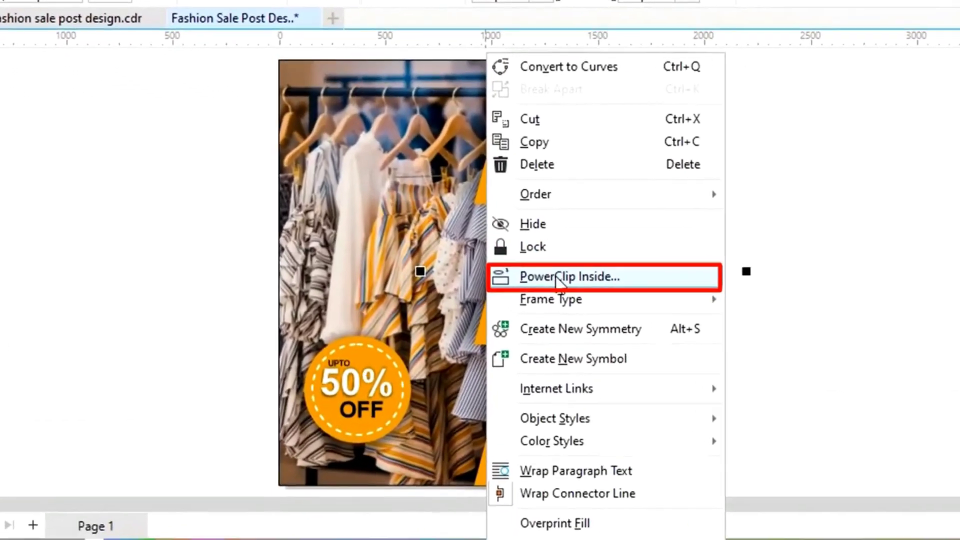
left_click(559, 278)
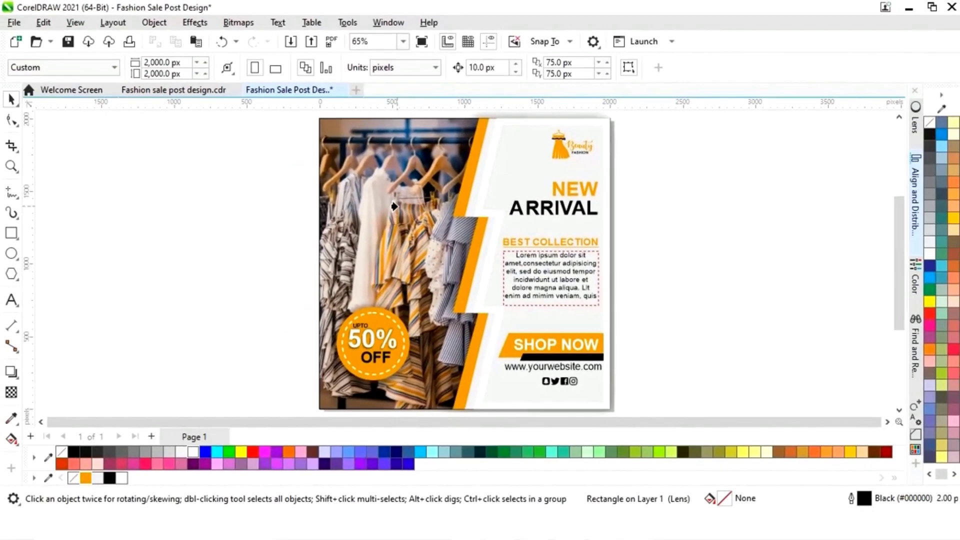
left_click(393, 206)
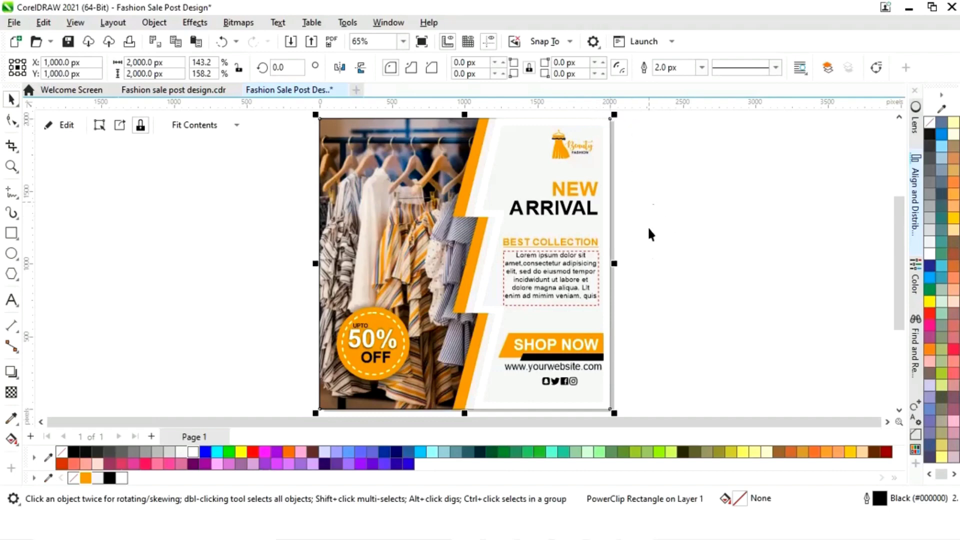
Centre the social icons horizontally under the website address.
left_click(680, 274)
left_click(559, 382)
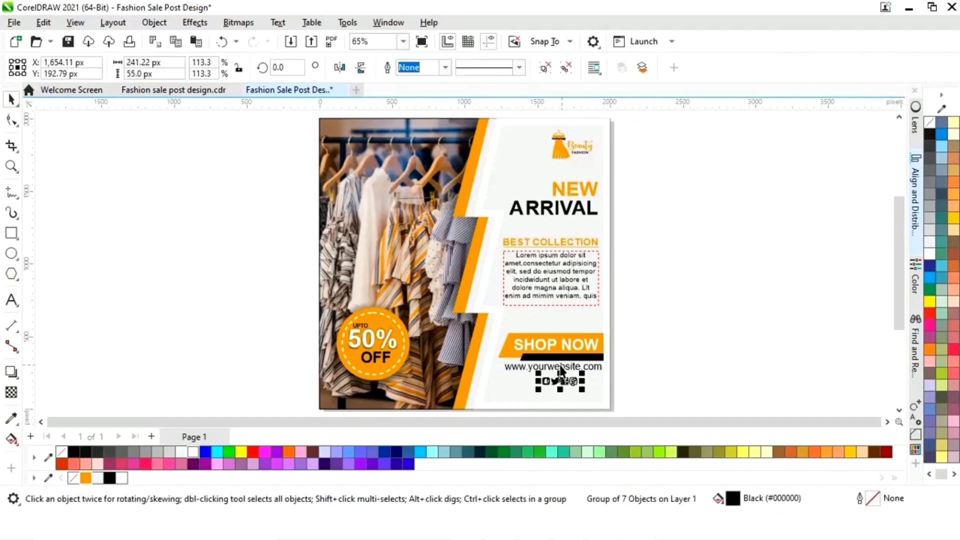
left_click(562, 368, "shift")
left_click(650, 369)
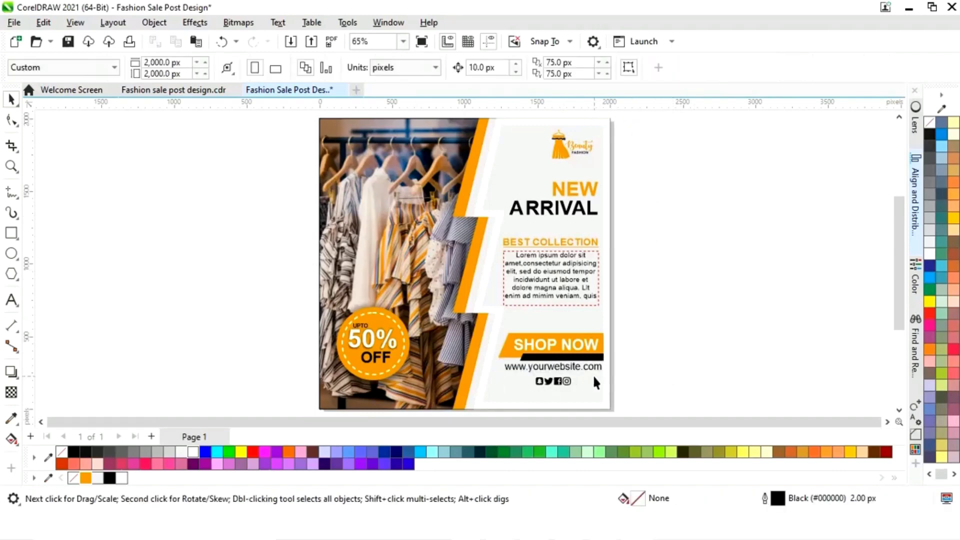
left_click(549, 384)
left_click(657, 376)
left_click(591, 368)
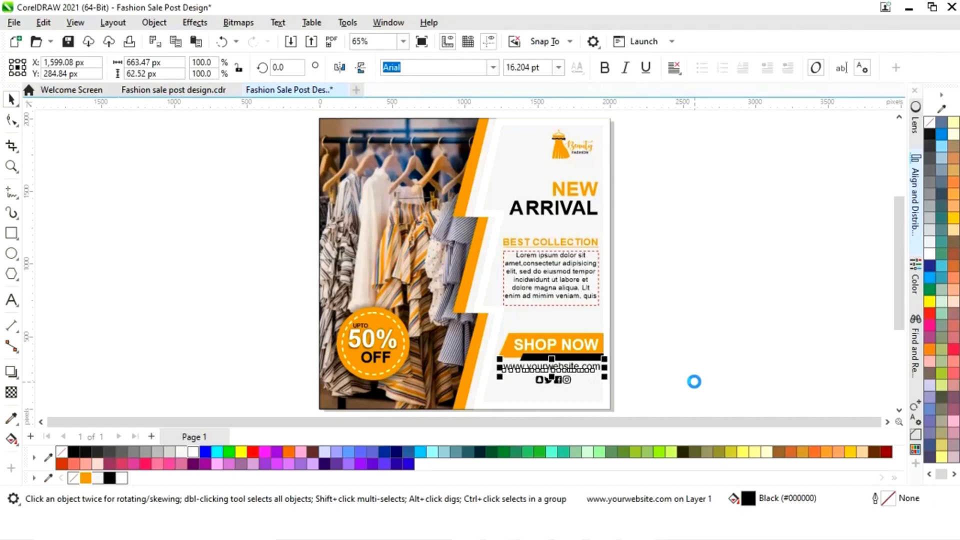
left_click(682, 378)
left_click(570, 380)
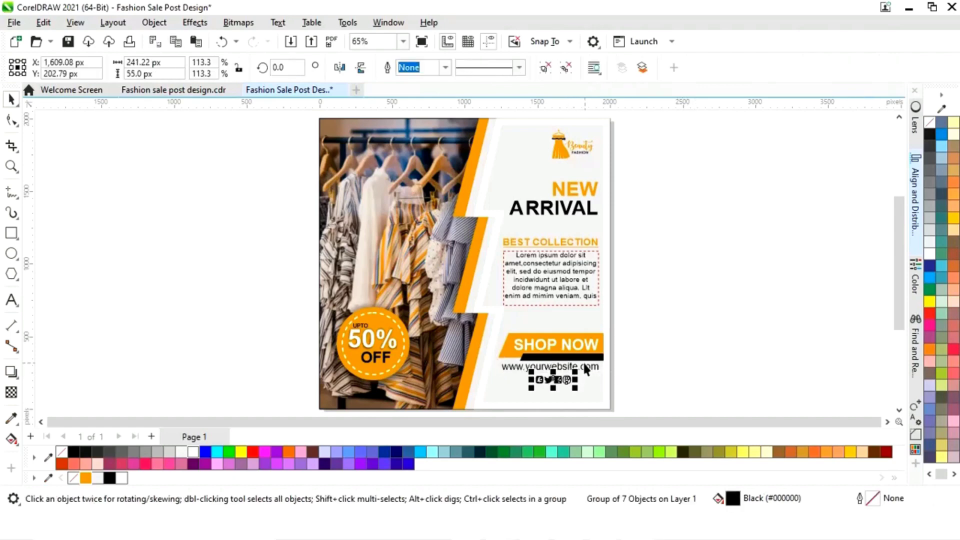
left_click(584, 367, "shift")
key("c")
Remove the black outline from the PowerClip photo frame.
left_click(676, 366)
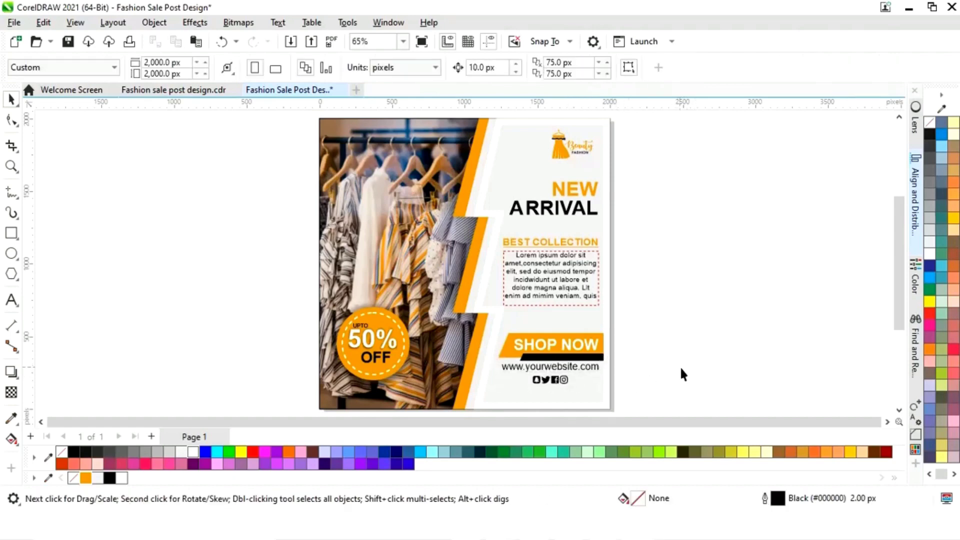
left_click(361, 278)
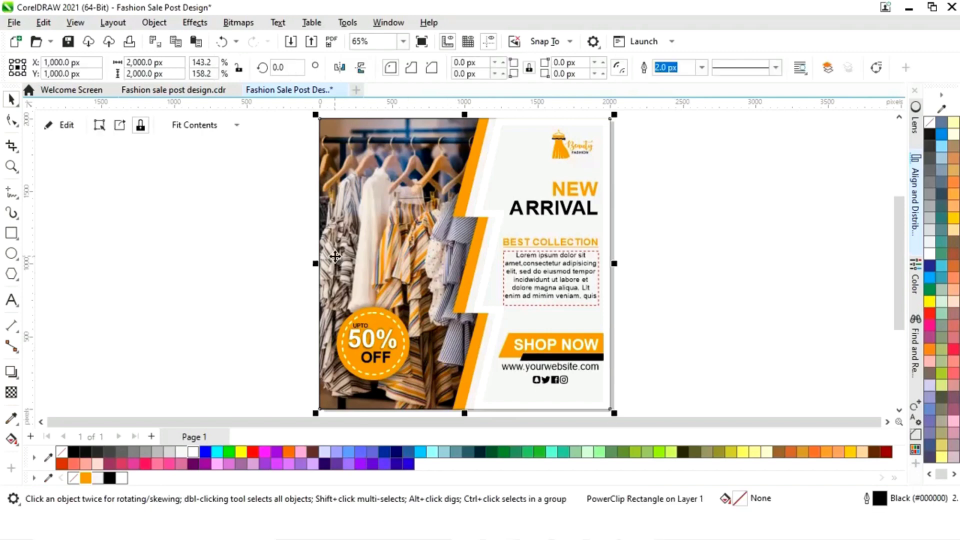
right_click(63, 453)
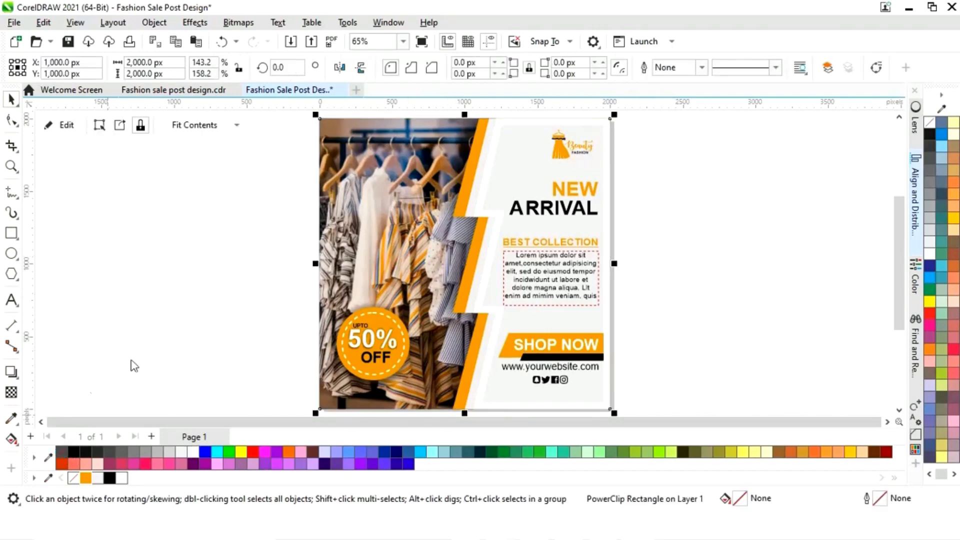